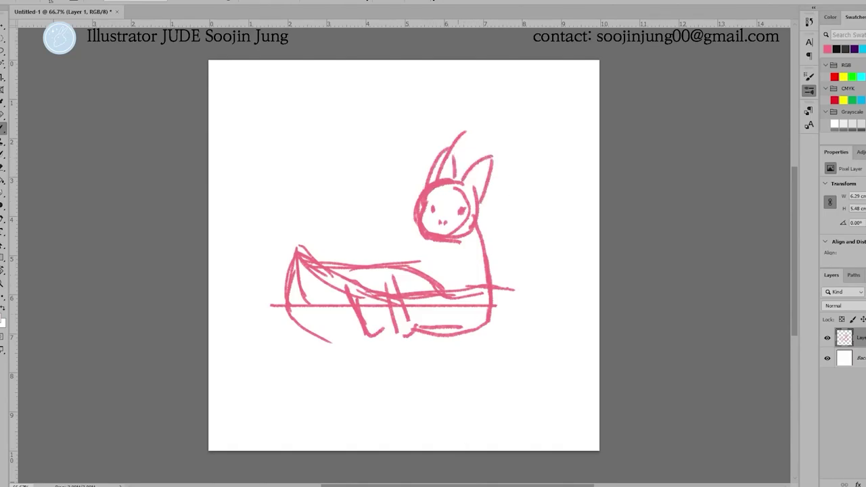
- Sketch the raised paddle blade, the gripping hand and the arm in pink over the figure in the boat
mouse_move(369, 212)
left_mouse_down()
mouse_move(331, 175)
mouse_move(484, 285)
mouse_move(338, 248)
left_mouse_up()
left_click_drag(203, 159, 401, 328)
mouse_move(324, 203)
left_mouse_down()
mouse_move(345, 220)
mouse_move(344, 232)
left_mouse_up()
key("ctrl+z")
left_click(272, 216)
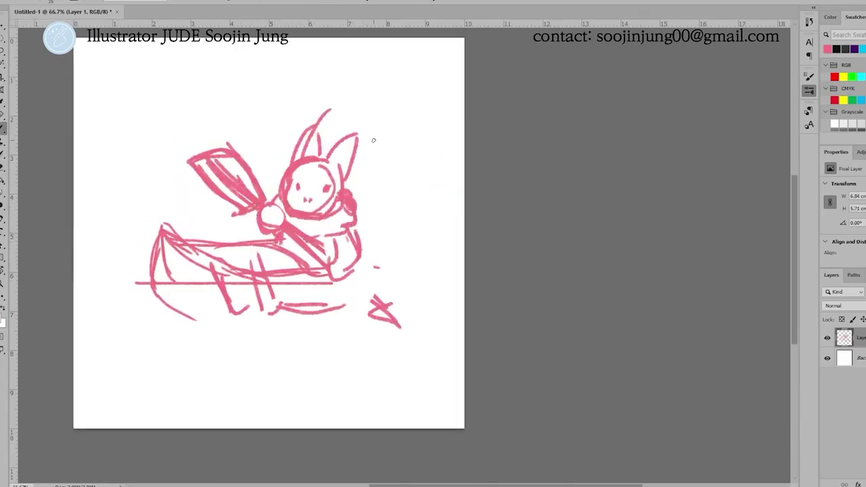
- Sketch the boat's rear rim in pink behind the figure and extend the paddle shaft to its lower blade
left_click_drag(332, 273, 410, 264)
left_click_drag(370, 255, 444, 241)
key("ctrl+t")
mouse_move(435, 112)
left_mouse_down()
mouse_move(429, 143)
mouse_move(457, 135)
left_mouse_up()
key("Return")
left_click_drag(293, 192, 401, 76)
mouse_move(434, 296)
left_mouse_down()
mouse_move(373, 218)
mouse_move(536, 222)
left_mouse_up()
- Close the boat's stern in the pink sketch and add horizontal water ripples around the lower paddle blade
key("ctrl+0")
left_click_drag(291, 358, 552, 311)
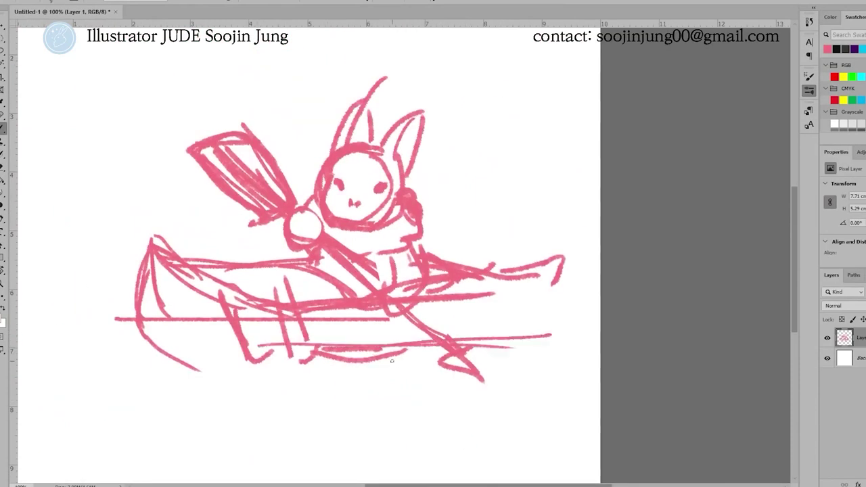
left_click_drag(415, 362, 555, 338)
left_click_drag(469, 346, 601, 318)
left_click_drag(433, 319, 590, 306)
key("ctrl+1")
key("ctrl+0")
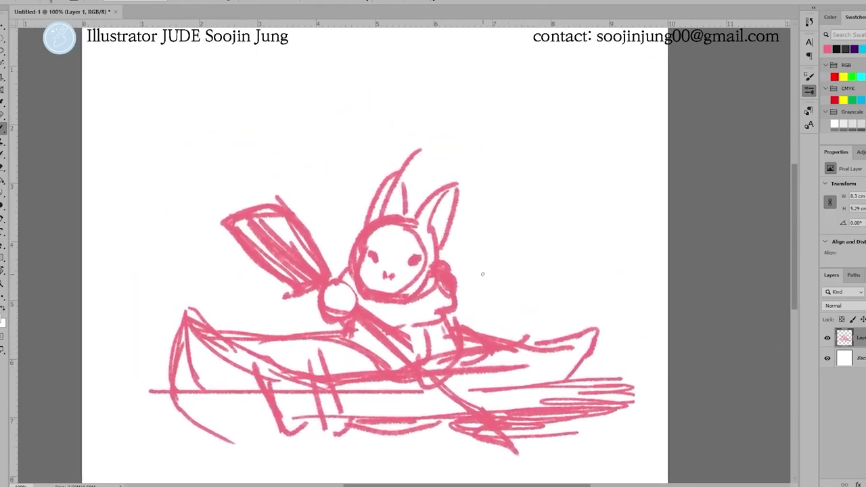
- Add a new layer, switch to black, and ink the outlines of the rabbit's head and both ears
key("ctrl+shift+alt+n")
key("d")
mouse_move(386, 212)
left_mouse_down()
mouse_move(440, 213)
mouse_move(364, 290)
left_mouse_up()
mouse_move(338, 223)
left_mouse_down()
mouse_move(318, 301)
mouse_move(393, 347)
left_mouse_up()
mouse_move(397, 196)
left_mouse_down()
mouse_move(464, 226)
mouse_move(455, 309)
left_mouse_up()
left_click_drag(402, 322, 462, 329)
left_click_drag(360, 291, 511, 168)
left_click_drag(507, 203, 444, 418)
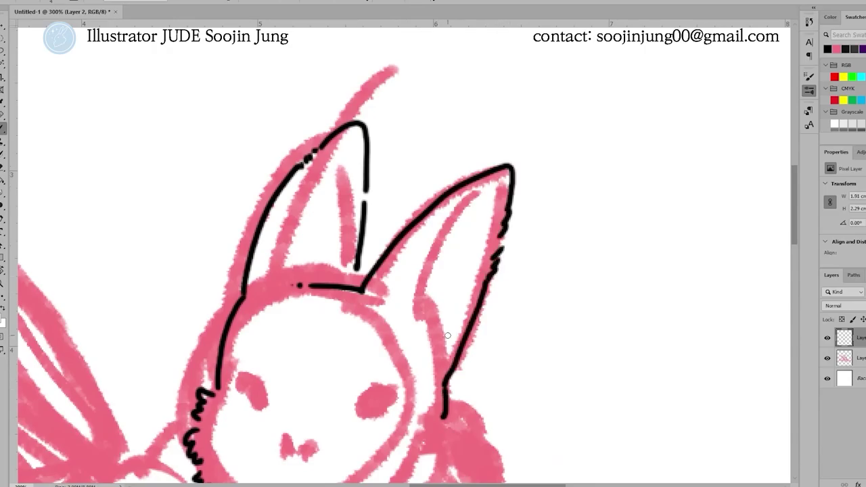
- Ink the inner edges of both ears with jagged fur tufts at their bases
left_click_drag(501, 181, 418, 318)
left_click_drag(433, 278, 446, 346)
left_click_drag(352, 132, 298, 264)
left_click_drag(294, 227, 308, 249)
left_click_drag(270, 247, 265, 294)
left_click_drag(314, 272, 352, 68)
left_click_drag(504, 162, 511, 216)
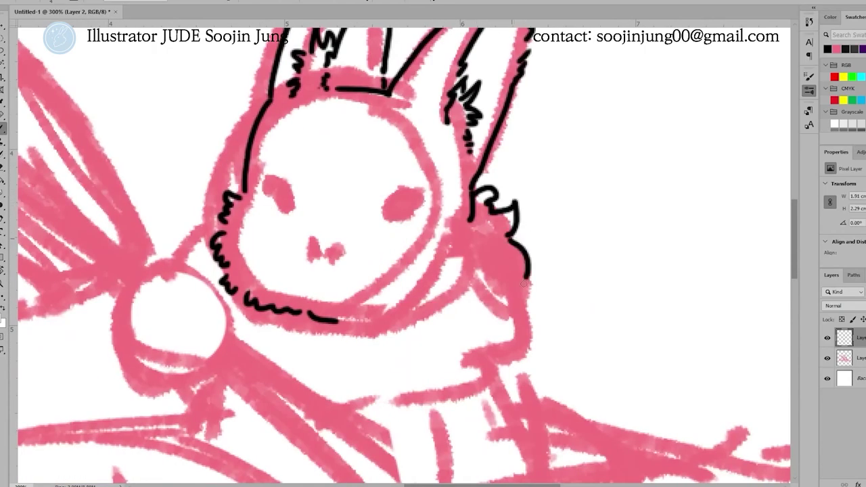
- Undo the fur outline behind the cheek and redraw it smaller, with a short back line below
left_click_drag(487, 284, 528, 319)
key("ctrl+z")
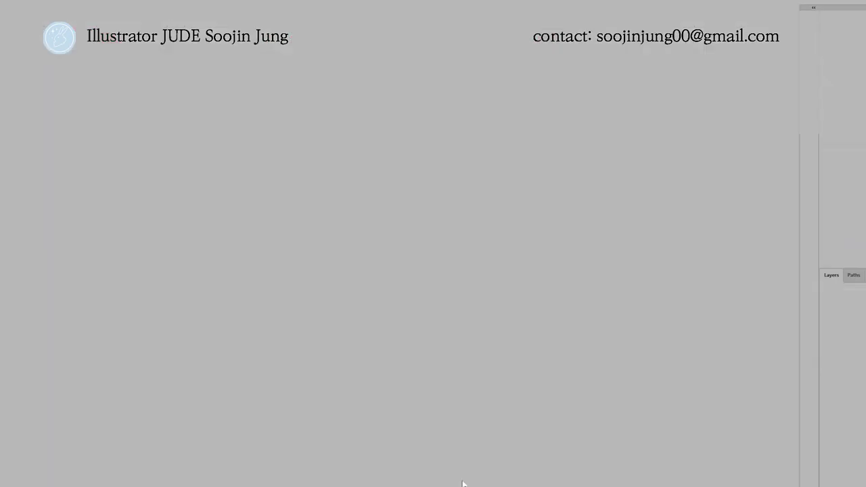
left_click_drag(504, 170, 497, 200)
left_click_drag(443, 254, 467, 241)
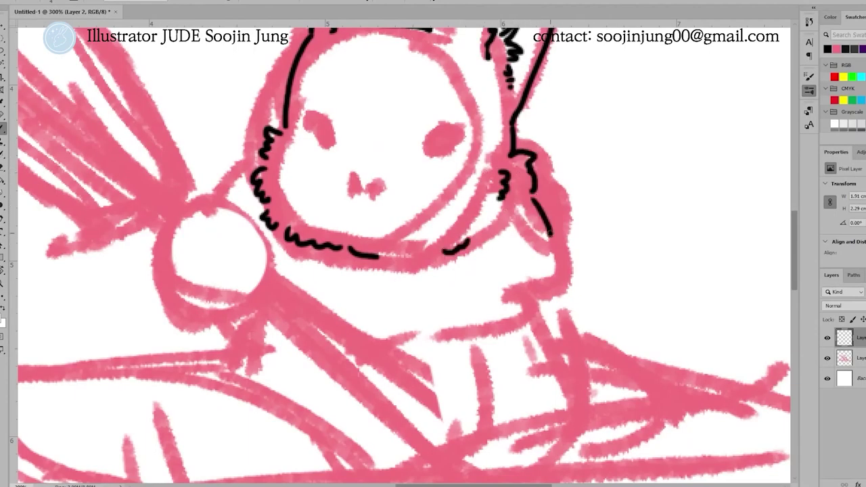
- Ink the shoulder line and the curved double seam of the armhole below the head
left_click_drag(551, 236, 547, 319)
left_click_drag(547, 270, 429, 392)
key("ctrl+z")
left_click_drag(467, 298, 545, 274)
left_click_drag(420, 364, 457, 312)
left_click_drag(503, 203, 486, 241)
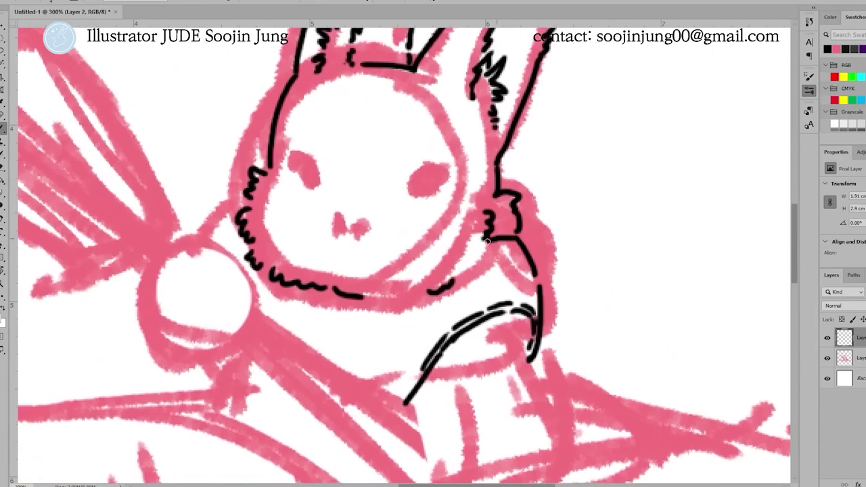
- Ink the collar edge under the chin and the outline of the near sleeve down to the lower hand
left_click_drag(327, 323, 339, 323)
mouse_move(339, 218)
left_mouse_down()
mouse_move(386, 213)
mouse_move(203, 71)
left_mouse_up()
left_click_drag(414, 186, 437, 318)
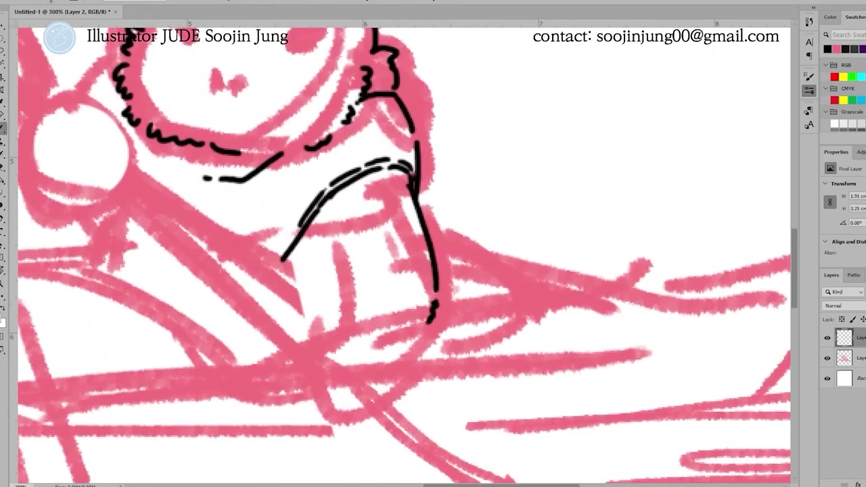
left_click_drag(405, 205, 418, 181)
mouse_move(326, 227)
left_mouse_down()
mouse_move(413, 391)
mouse_move(443, 297)
mouse_move(433, 181)
left_mouse_up()
mouse_move(438, 341)
left_mouse_down()
mouse_move(496, 225)
mouse_move(516, 340)
mouse_move(586, 389)
mouse_move(571, 370)
left_mouse_up()
left_click_drag(450, 211, 439, 272)
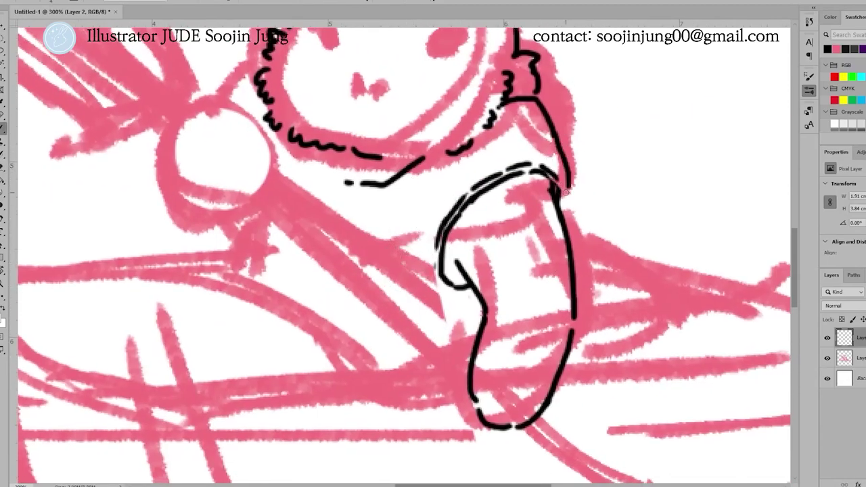
- Ink the raised round hand and complete the collar and far shoulder lines beside the face
left_click_drag(555, 175, 571, 229)
left_click_drag(572, 229, 493, 383)
left_click_drag(156, 224, 287, 224)
left_click_drag(320, 207, 274, 249)
left_click_drag(284, 304, 313, 208)
left_click_drag(366, 200, 440, 246)
mouse_move(355, 276)
left_mouse_down()
mouse_move(283, 223)
mouse_move(331, 283)
left_mouse_up()
left_click_drag(493, 277, 493, 217)
scroll(296, 171, "down", 3)
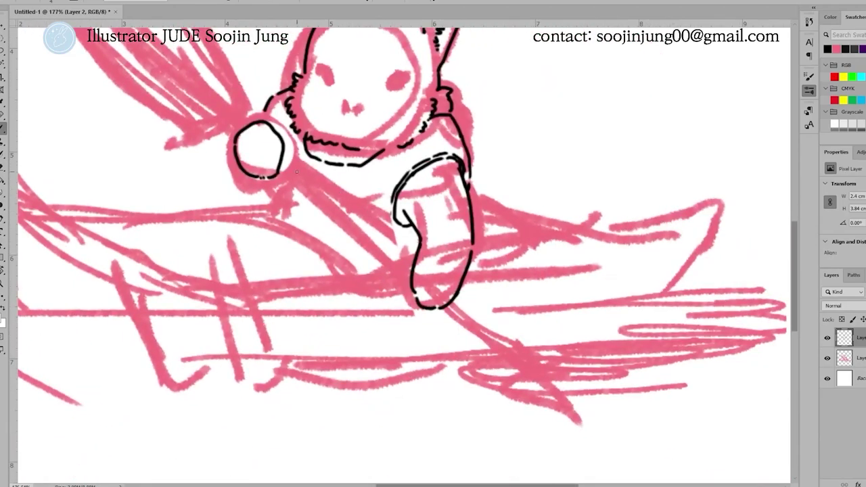
left_click_drag(261, 165, 523, 365)
left_click(238, 123, "shift")
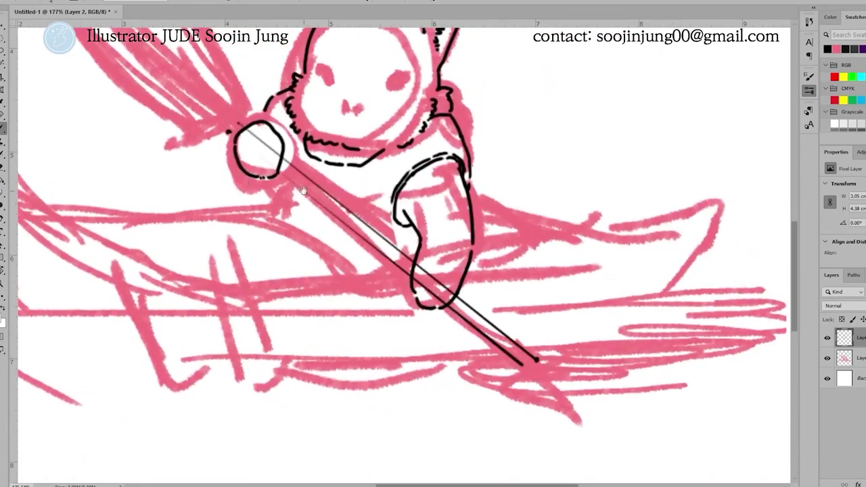
key("ctrl+z")
key("ctrl+z")
- Draw the paddle shaft as a straight black line on its own layer and align a duplicate as its parallel second edge
left_click_drag(77, 409, 499, 412)
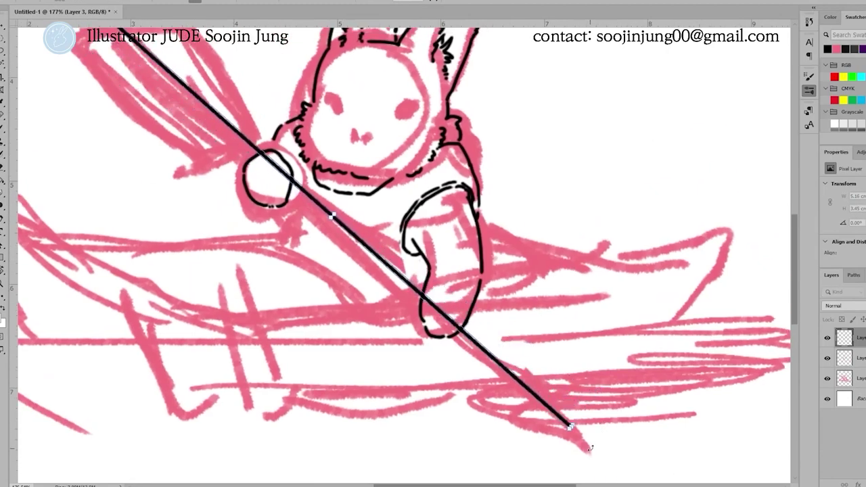
left_click_drag(580, 441, 595, 448)
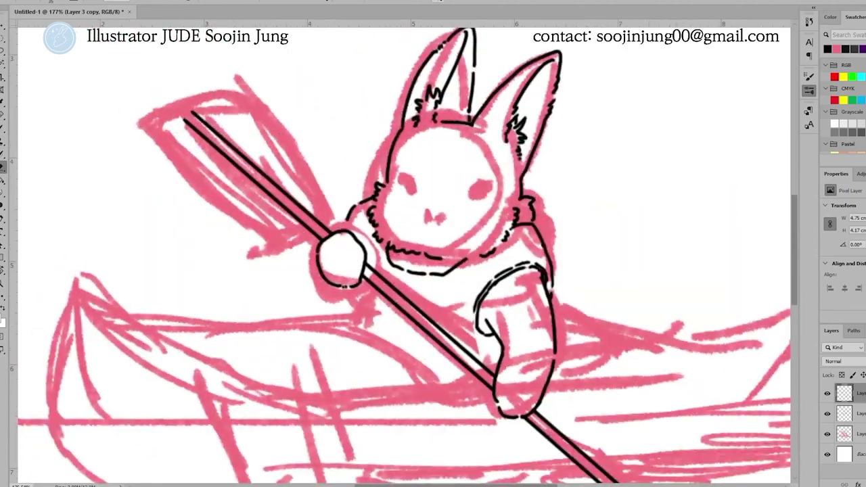
key("ctrl+t")
left_click_drag(596, 474, 648, 470)
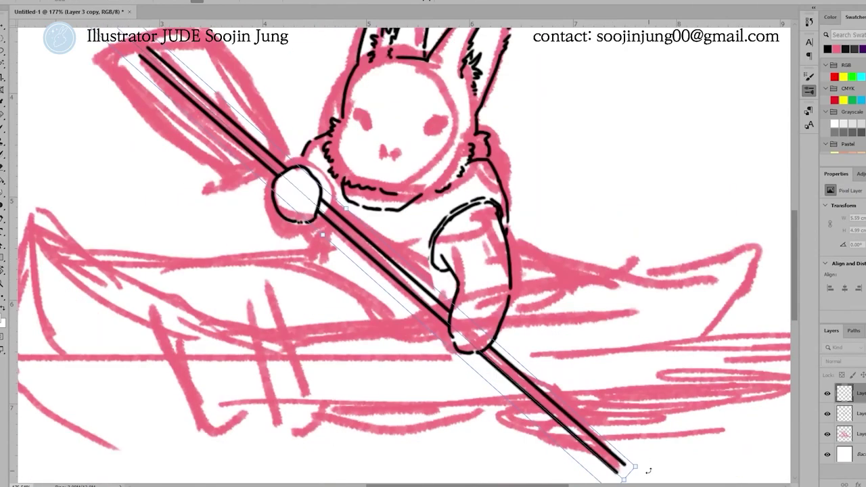
- Ink the outline of the upper paddle blade around the end of the shaft
scroll(399, 257, "up", 3)
scroll(399, 257, "left", 2)
key("ctrl+plus")
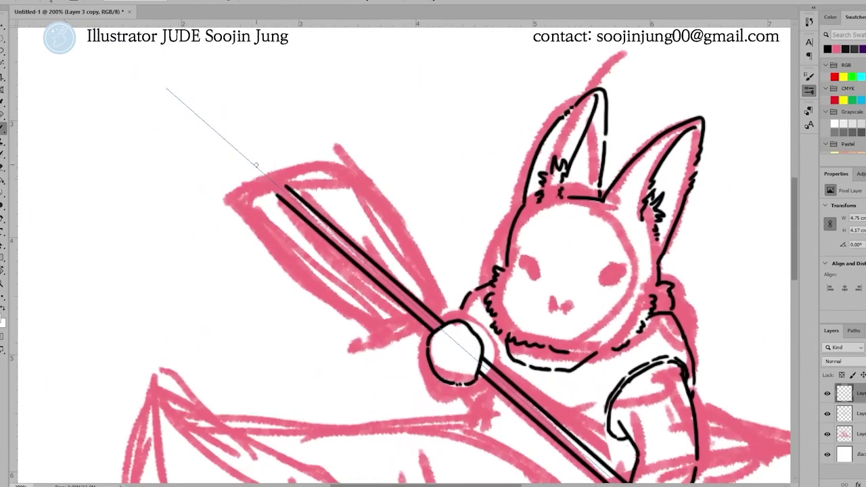
left_click_drag(237, 176, 374, 154)
key("ctrl+plus")
key("ctrl+plus")
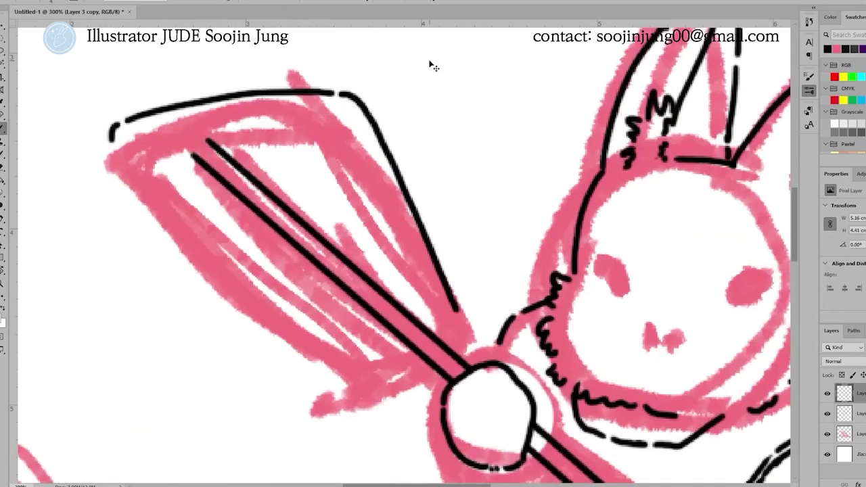
left_click_drag(382, 91, 496, 341)
left_click_drag(52, 127, 448, 395)
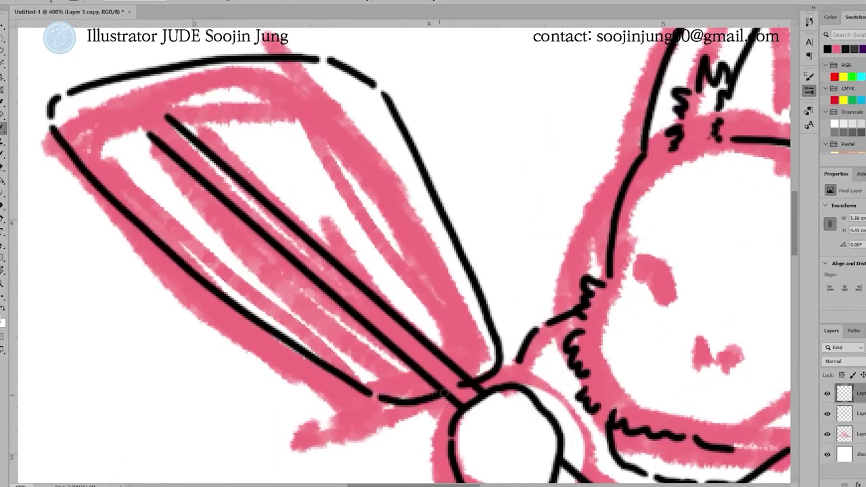
- Erase the shaft lines inside the upper paddle blade and add an inner thickness line along the blade's edge
key("e")
left_click_drag(159, 125, 436, 318)
key("ctrl+minus")
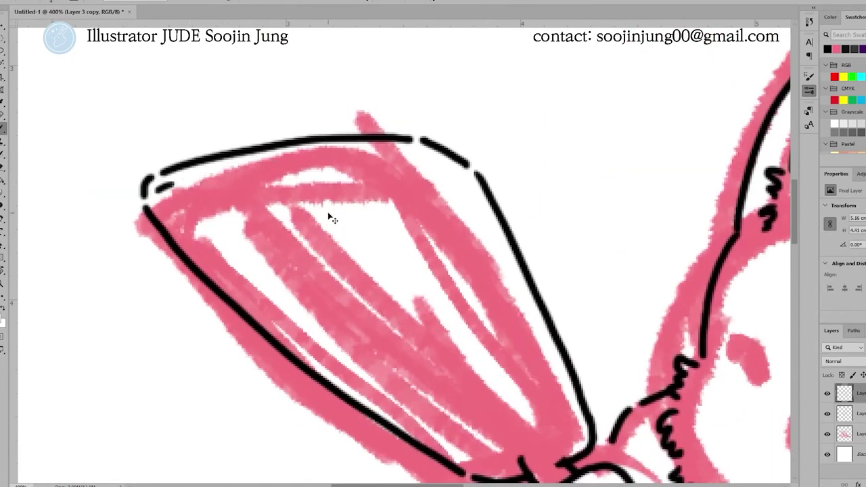
key("ctrl+plus")
mouse_move(196, 123)
left_mouse_down()
mouse_move(385, 133)
mouse_move(509, 381)
left_mouse_up()
left_click_drag(95, 134, 73, 173)
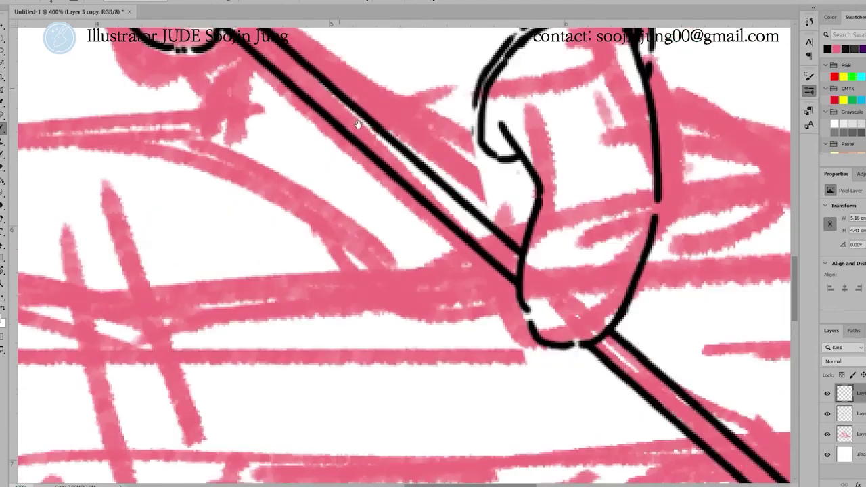
- Ink the torso's front edge below the raised hand and the front curve of the cockpit opening
scroll(470, 294, "down", 10)
scroll(470, 294, "right", 5)
scroll(307, 219, "up", 5)
scroll(308, 218, "down", 6)
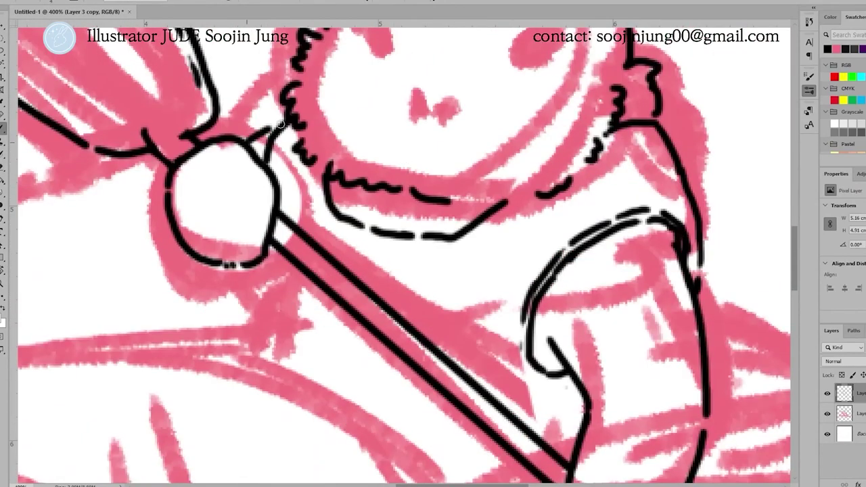
scroll(308, 219, "right", 5)
left_click_drag(272, 275, 390, 294)
scroll(390, 293, "right", 5)
left_click_drag(347, 129, 278, 319)
scroll(278, 319, "right", 4)
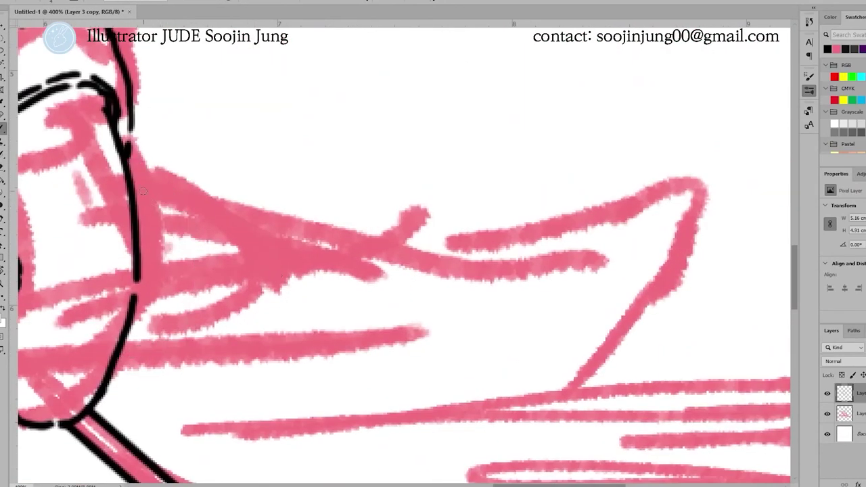
- Ink the backrest behind the sleeve and the stern's top edge, ending in a pointed tip and slanted rear edge
left_click_drag(203, 186, 157, 359)
scroll(157, 358, "left", 1)
left_click_drag(156, 176, 520, 281)
scroll(520, 281, "right", 7)
scroll(433, 271, "left", 3)
left_click_drag(101, 223, 504, 189)
scroll(433, 271, "left", 2)
left_click_drag(578, 177, 497, 387)
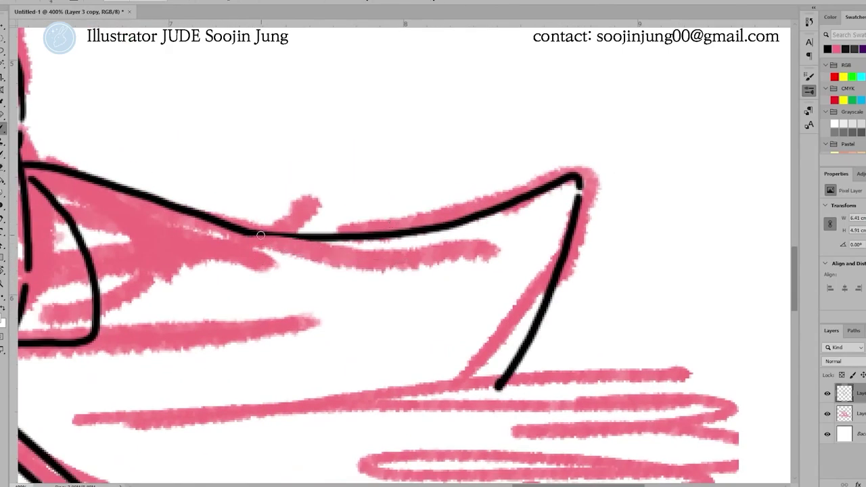
- Ink the hull's curved side rim from the paddle shaft to the stern tip
scroll(301, 237, "down", 3)
scroll(302, 237, "left", 3)
mouse_move(71, 339)
left_mouse_down()
mouse_move(413, 299)
mouse_move(648, 124)
left_mouse_up()
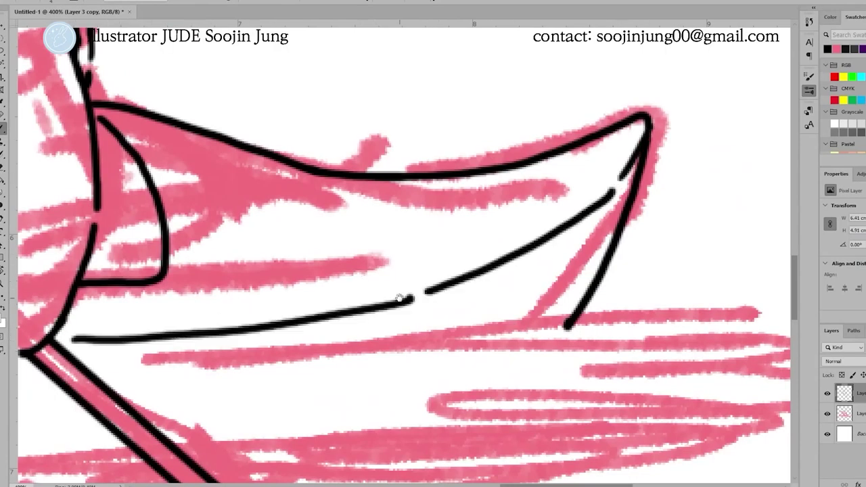
- Ink the bow's front edge and the foredeck's top edge back to the cockpit
scroll(406, 257, "left", 5)
key("ctrl+minus")
left_click_drag(120, 412, 170, 159)
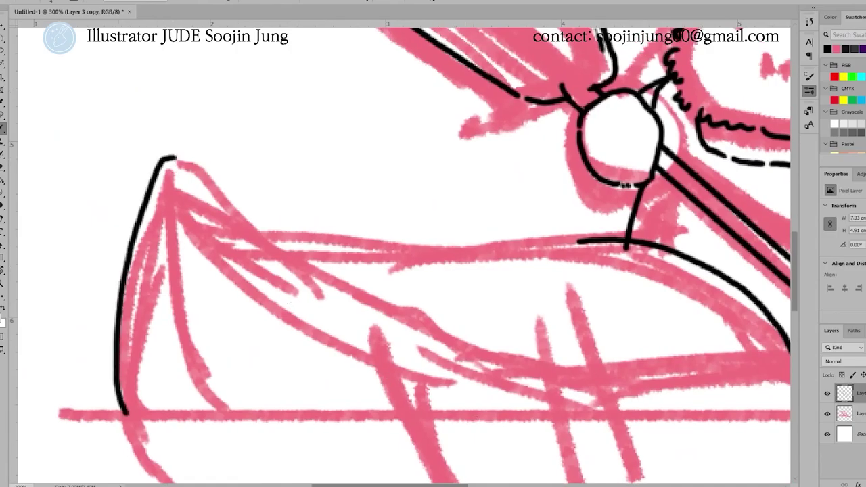
scroll(406, 258, "down", 1)
mouse_move(108, 89)
left_mouse_down()
mouse_move(181, 118)
mouse_move(437, 184)
mouse_move(531, 174)
left_mouse_up()
key("ctrl+minus")
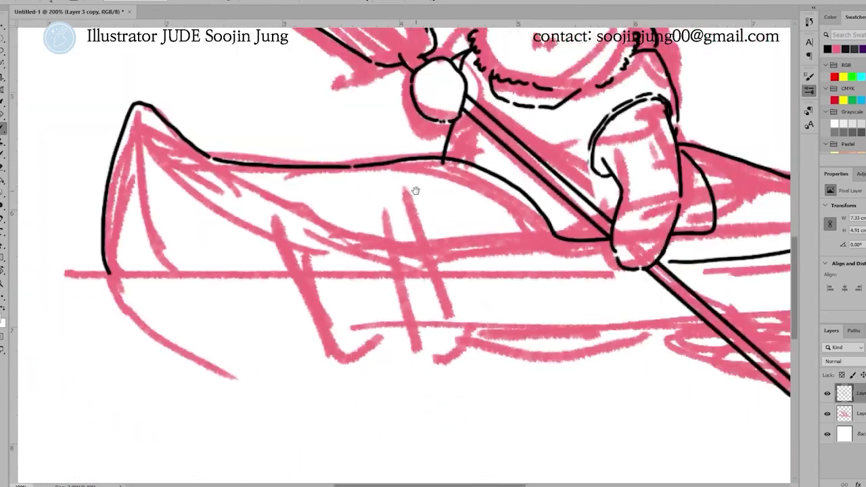
- Ink the front hull's side rim from the bow tip to the lower hand and add a double seam behind the bow edge
scroll(412, 192, "up", 2)
scroll(412, 191, "right", 2)
mouse_move(137, 271)
left_mouse_down()
mouse_move(161, 142)
mouse_move(250, 37)
left_mouse_up()
mouse_move(138, 53)
left_mouse_down()
mouse_move(220, 218)
mouse_move(310, 342)
left_mouse_up()
key("Escape")
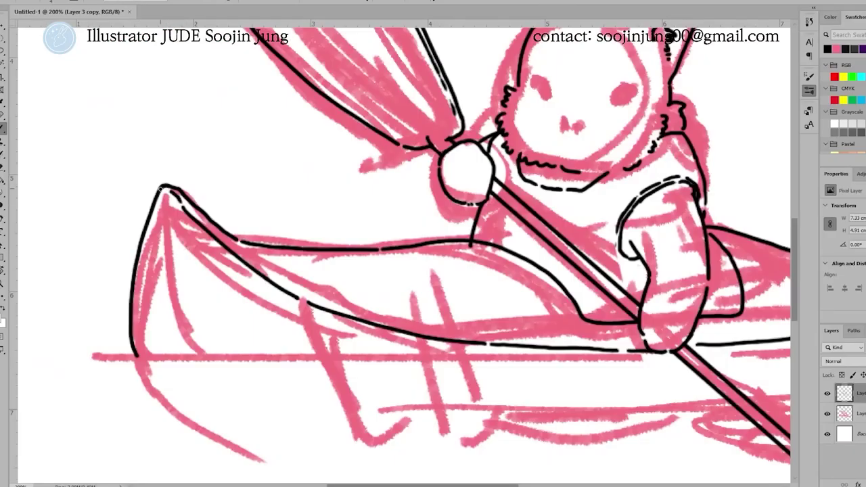
left_click_drag(280, 178, 235, 200)
left_click_drag(406, 258, 404, 271)
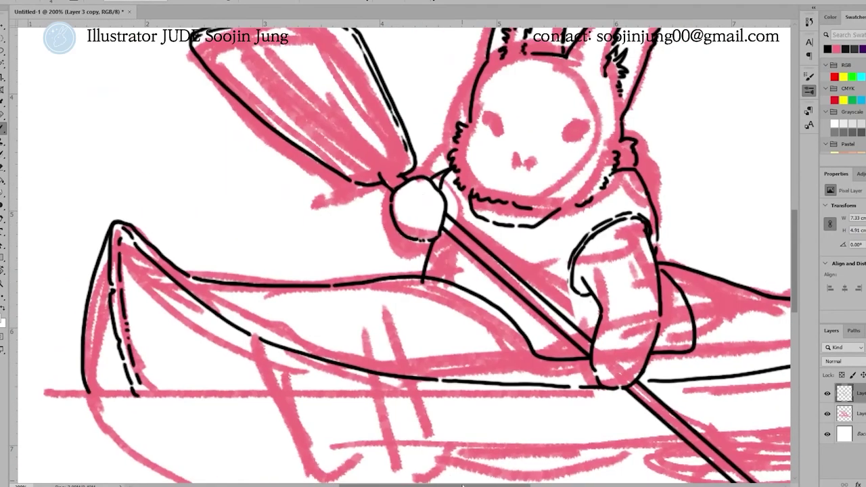
- Ink small hooks on the foredeck and string double-line rope between them
left_click_drag(351, 321, 353, 279)
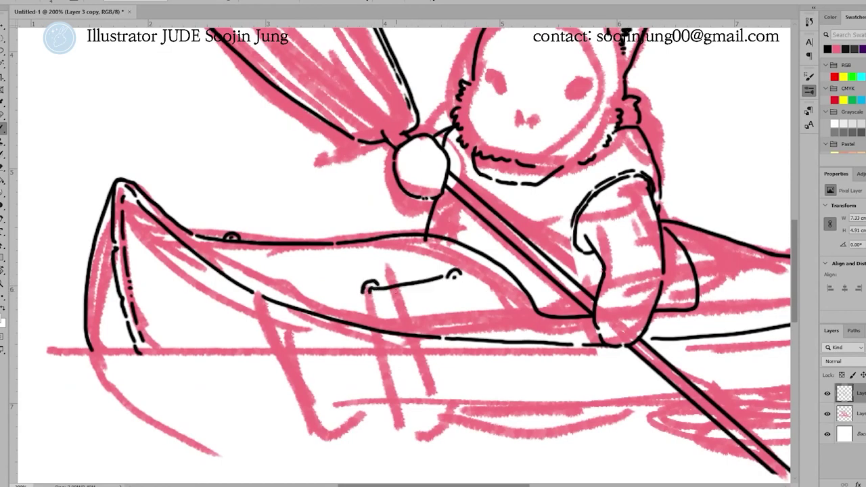
left_click_drag(230, 237, 376, 234)
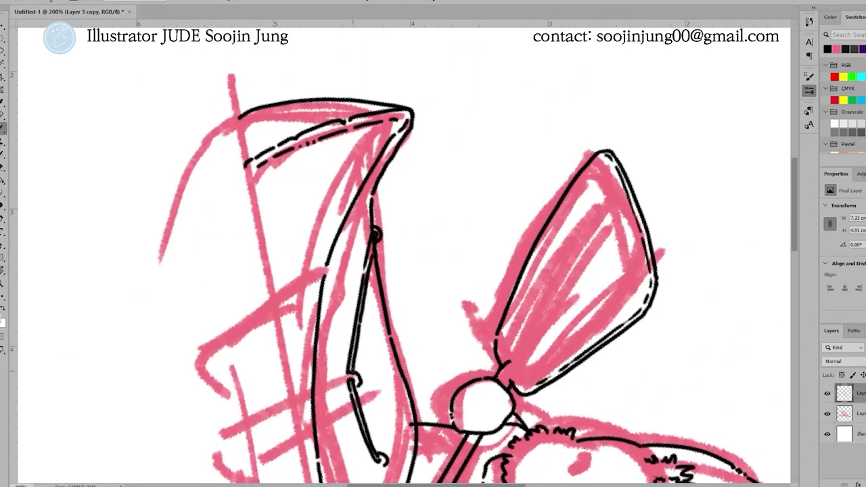
key("Escape")
left_click_drag(512, 302, 362, 183)
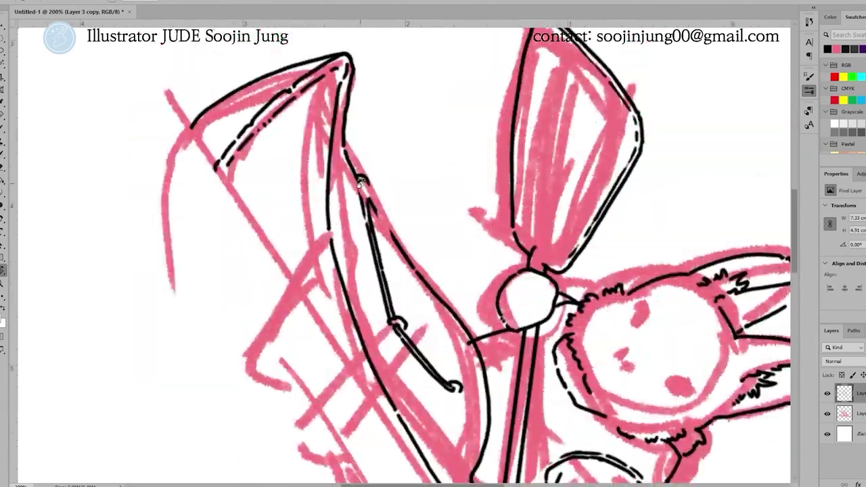
key("Escape")
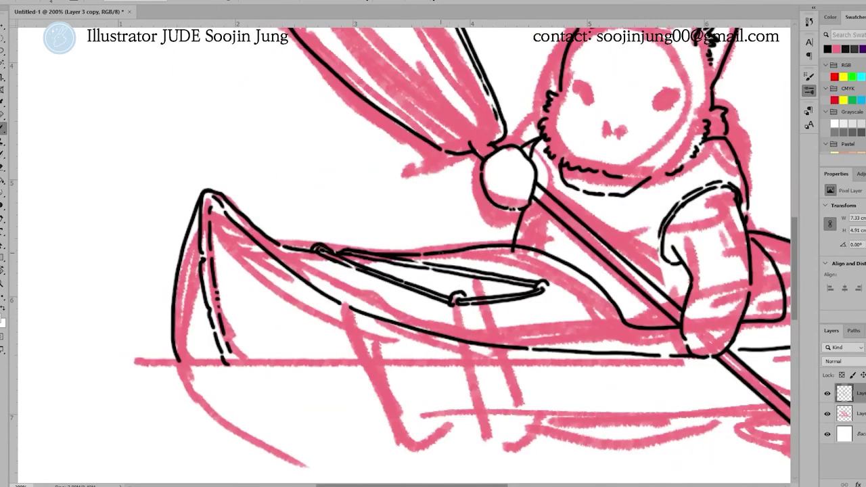
- Ink the buckled straps on the life vest and the vertical seams of the backrest behind the sleeve
left_click_drag(588, 259, 476, 252)
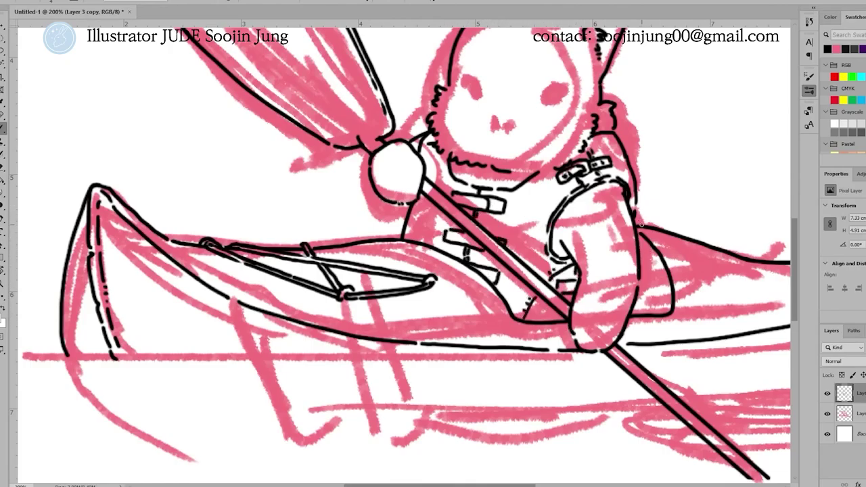
left_click_drag(641, 224, 546, 278)
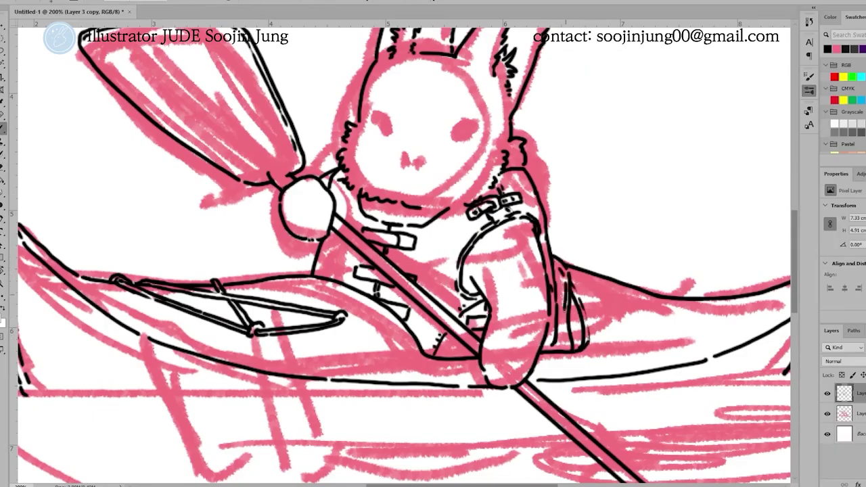
- Ink the rabbit's closed eyes, nose and mouth on a new layer
left_click_drag(603, 233, 583, 254)
scroll(399, 102, "up", 2)
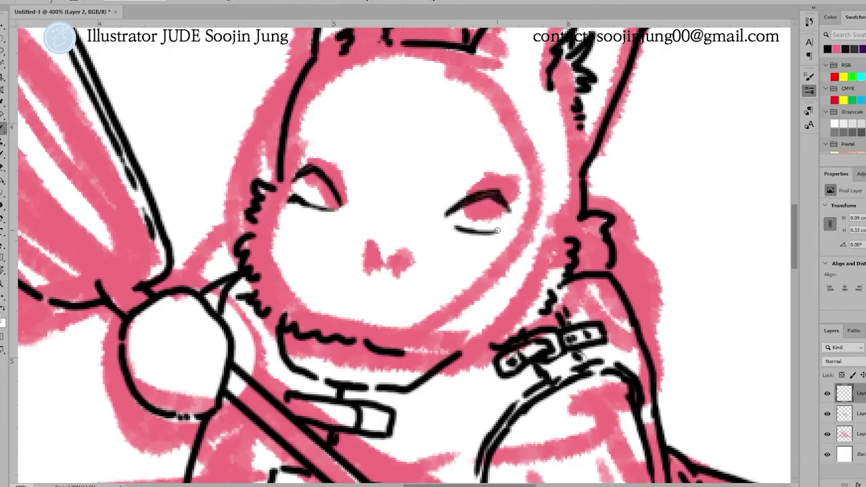
key("ctrl+0")
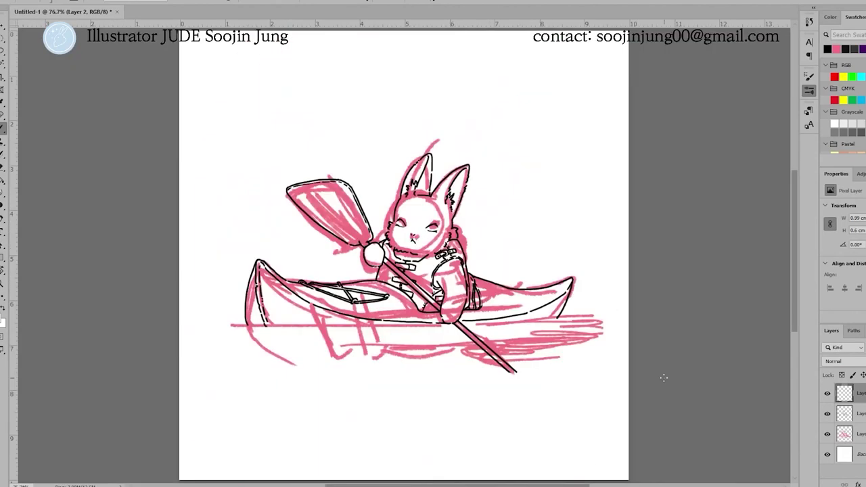
- Hide the pink sketch, draw a dark blue waterline under the hull and close the gaps in the outer outline with dark blue strokes
left_click(827, 454)
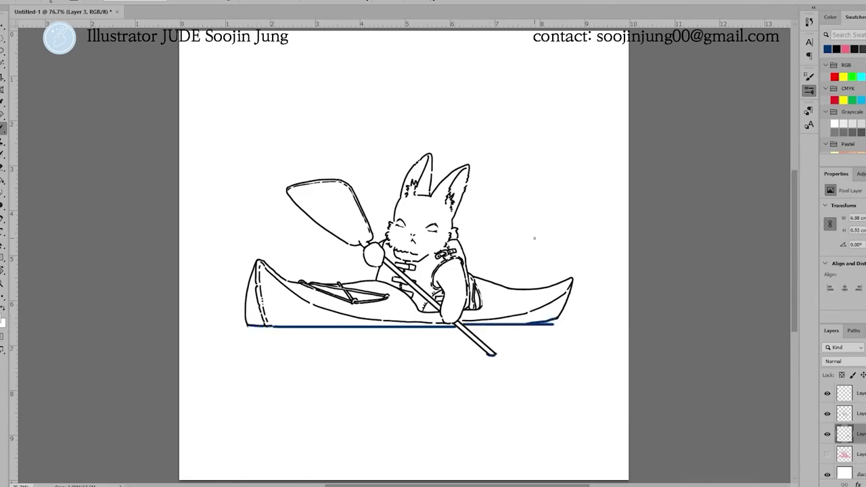
scroll(534, 238, "up", 5)
left_click_drag(332, 142, 383, 196)
left_click_drag(545, 187, 545, 203)
scroll(406, 203, "up", 1)
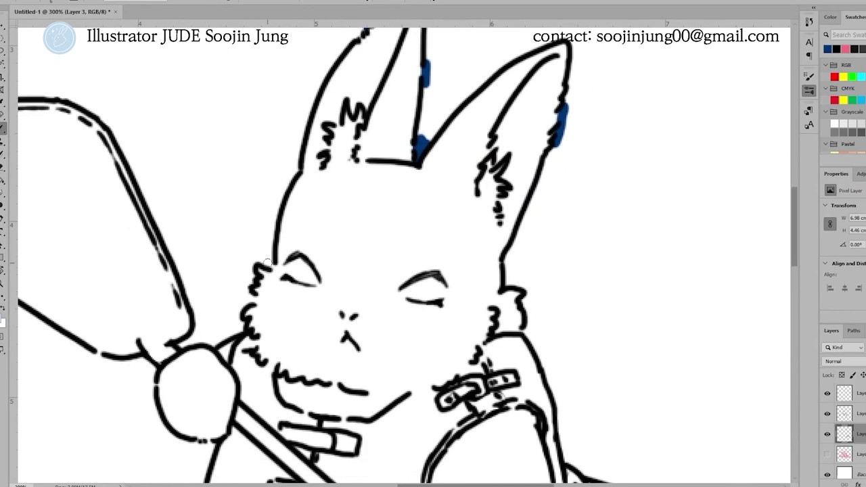
left_click_drag(269, 262, 555, 305)
key("ctrl+0")
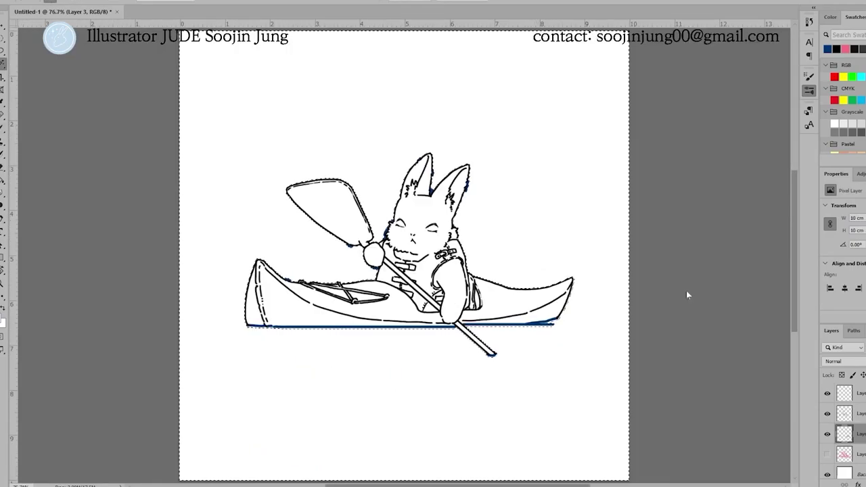
- Fill the area around the rabbit and kayak dark blue and the figure itself off-white on separate layers
left_click(366, 347)
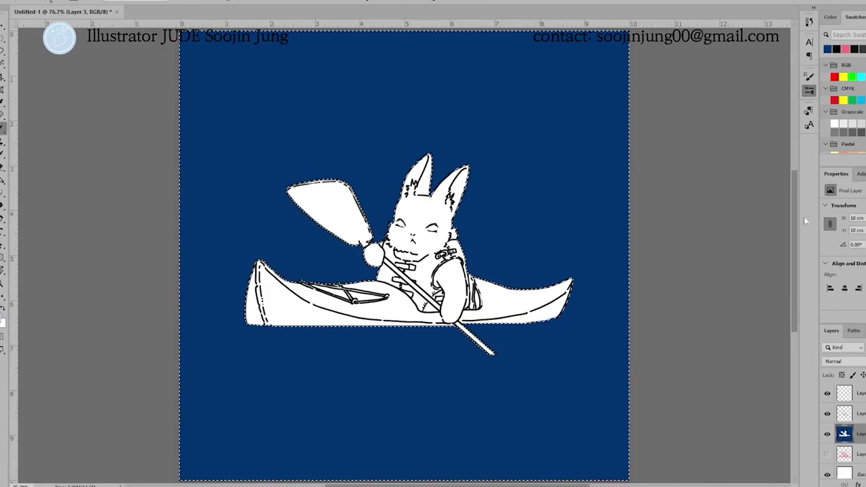
key("ctrl+shift+alt+n")
key("ctrl+shift+alt+n")
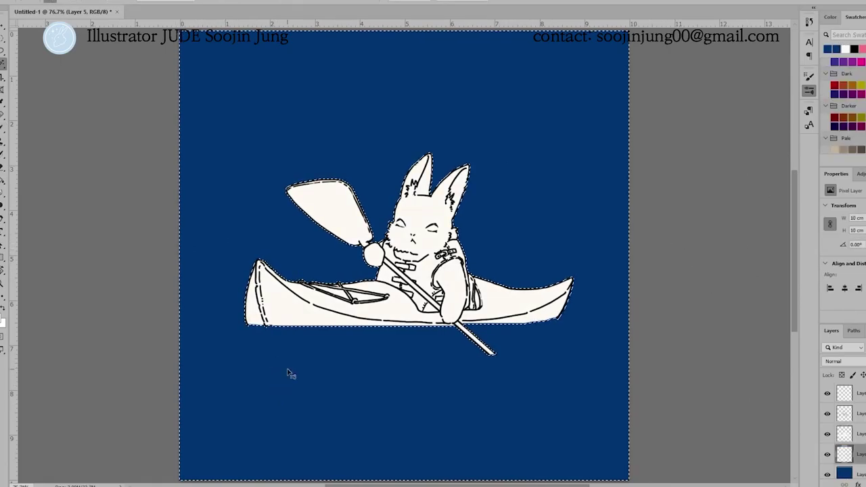
- Hide the dark blue background, fill the lower half of the canvas around the kayak with teal water and clear the selection
left_click(827, 475)
left_click(549, 385)
key("alt+BackSpace")
key("ctrl+d")
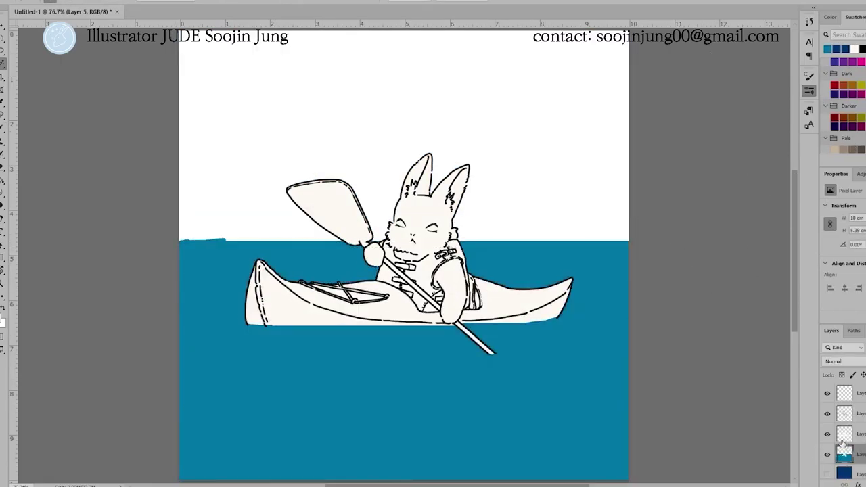
- Show the dark blue background again and paint a slightly wavy teal horizon edge on a new layer
left_click(827, 474)
key("ctrl+shift+alt+n")
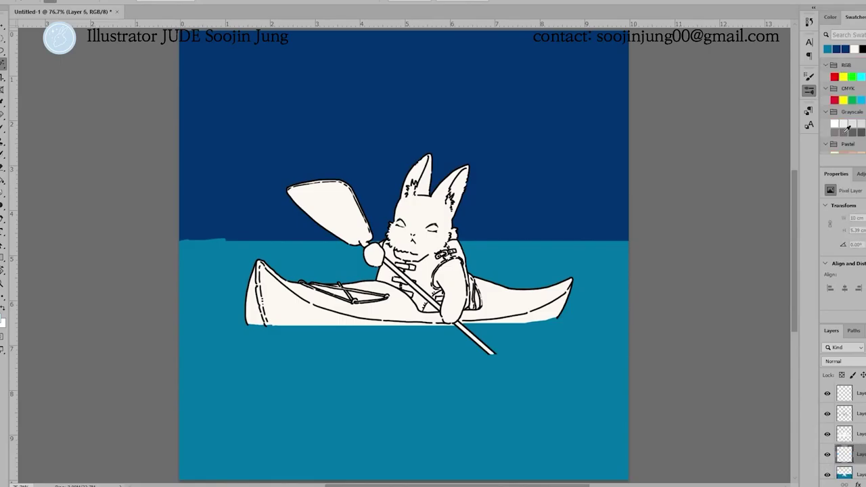
left_click_drag(269, 255, 268, 289)
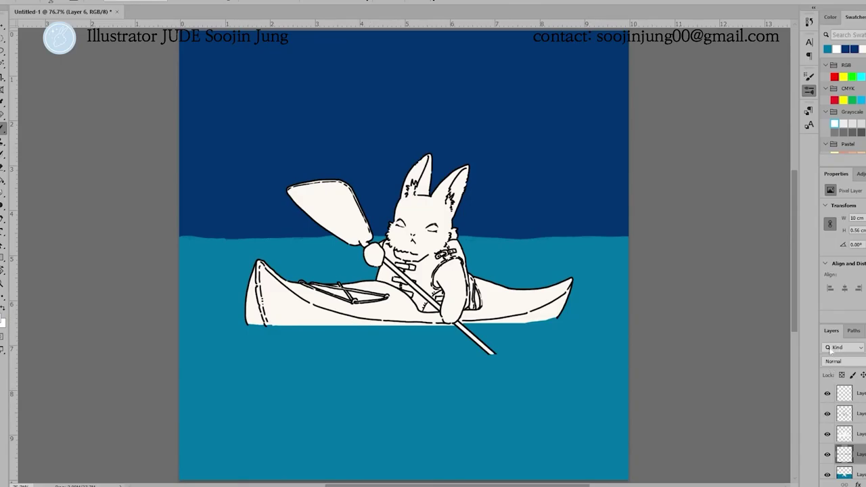
- Add a clipped layer above the off-white base and close the gaps in the life vest's outline with orange strokes
key("ctrl+shift+alt+n")
scroll(846, 107, "down", 2)
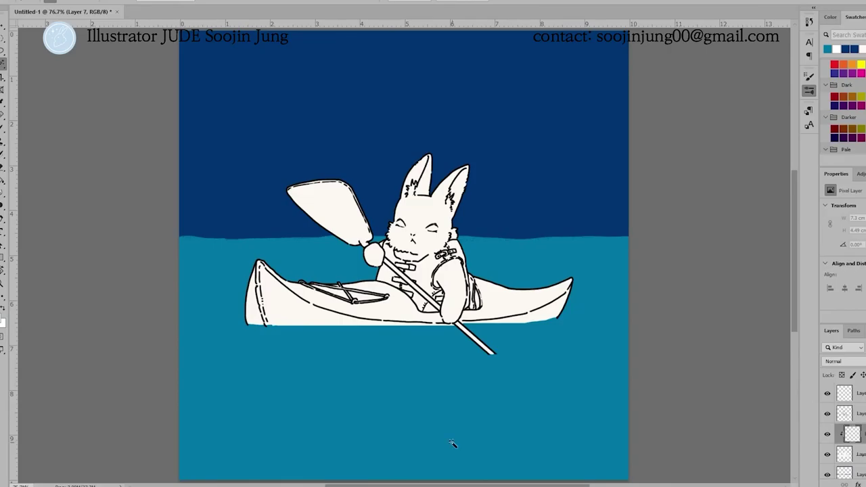
scroll(404, 249, "up", 5)
left_click_drag(561, 249, 522, 261)
left_click_drag(416, 291, 477, 295)
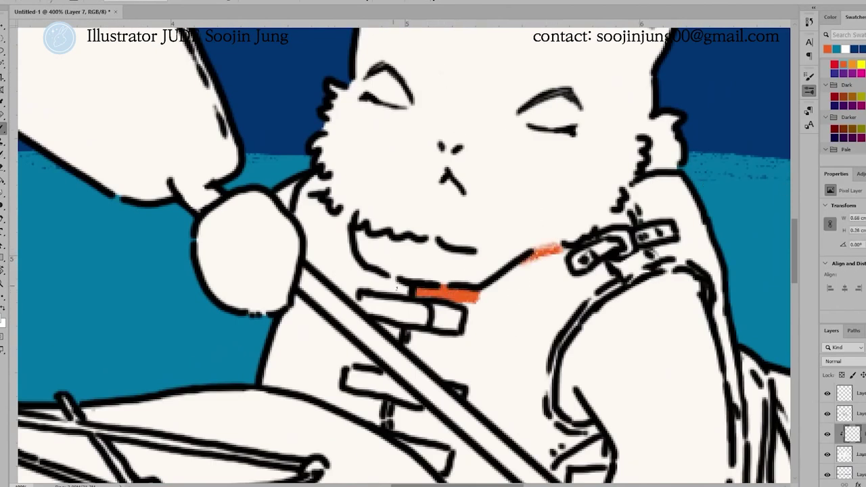
left_click_drag(372, 278, 407, 287)
left_click_drag(312, 191, 348, 238)
scroll(795, 236, "down", 2)
scroll(795, 236, "right", 4)
scroll(421, 155, "down", 3)
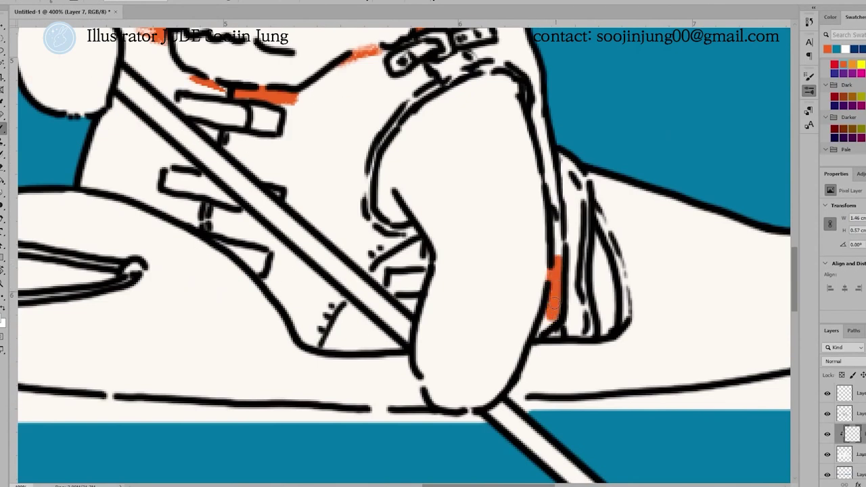
- Fill the enclosed sections of the life vest with orange and brush over the remaining uncoloured spots
scroll(421, 155, "up", 4)
key("w")
left_click(235, 129)
key("alt+BackSpace")
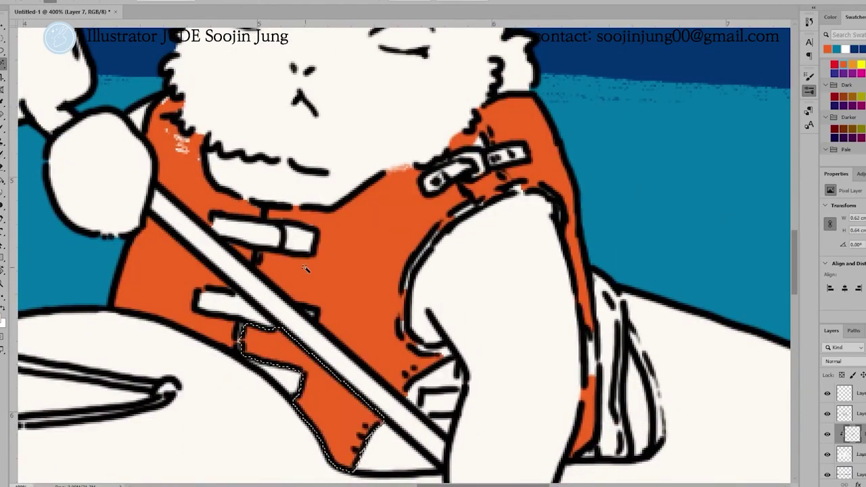
scroll(450, 319, "down", 3)
key("b")
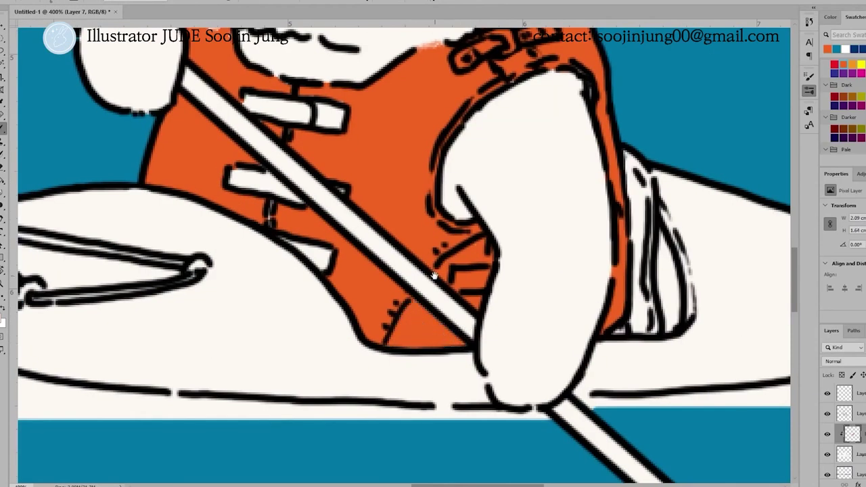
scroll(316, 201, "up", 3)
scroll(316, 201, "left", 2)
scroll(390, 211, "right", 2)
scroll(391, 211, "down", 1)
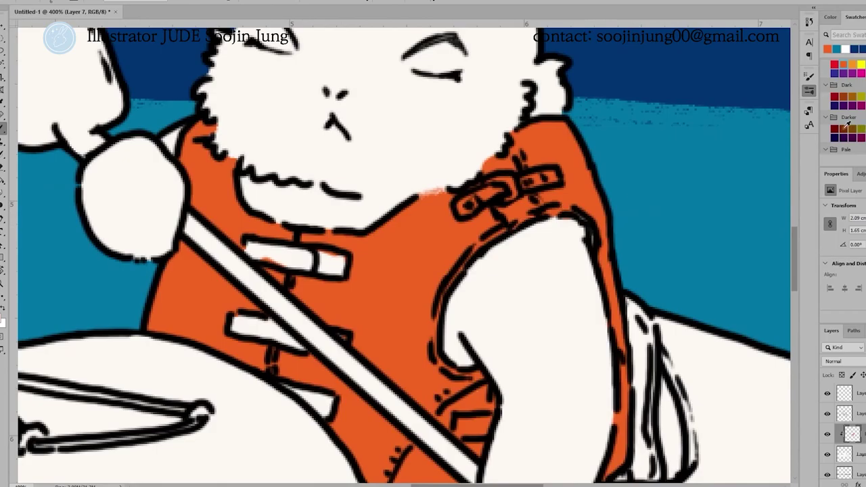
- Paint the area beneath the vest's shoulder buckle dark brown and the side patch at the waist light green
scroll(518, 205, "down", 2)
scroll(561, 232, "up", 2)
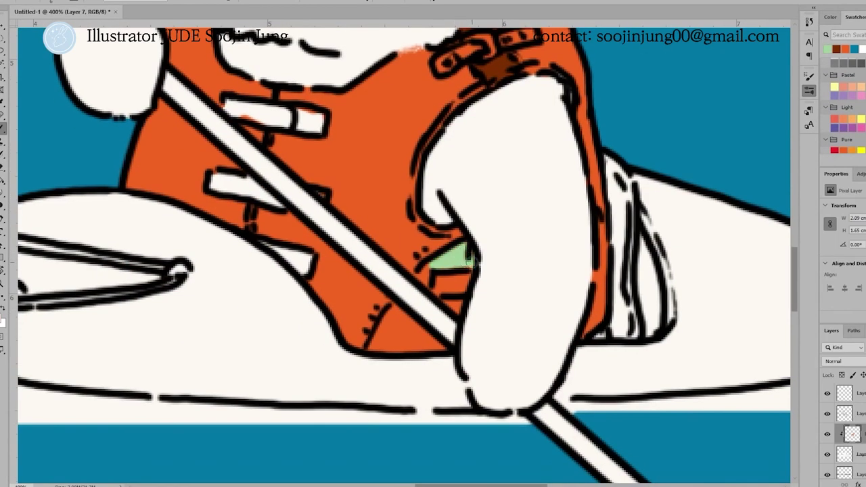
mouse_move(440, 271)
left_mouse_down()
mouse_move(415, 322)
mouse_move(433, 345)
left_mouse_up()
- Colour the life vest's straps dark grey and the shoulder buckle's ring light grey
scroll(527, 269, "up", 3)
scroll(528, 268, "left", 1)
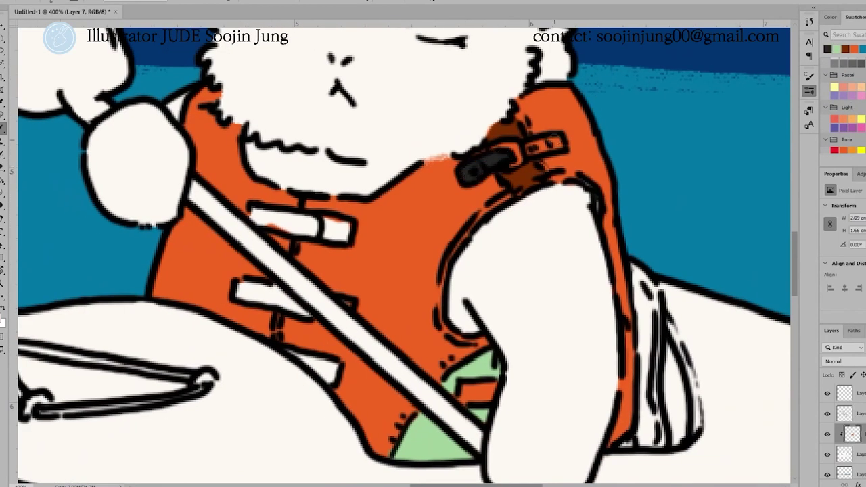
left_click_drag(535, 138, 561, 152)
left_click_drag(250, 213, 348, 240)
left_click_drag(237, 279, 311, 312)
scroll(257, 291, "down", 3)
scroll(257, 291, "right", 1)
left_click_drag(263, 277, 321, 308)
left_click_drag(440, 310, 477, 325)
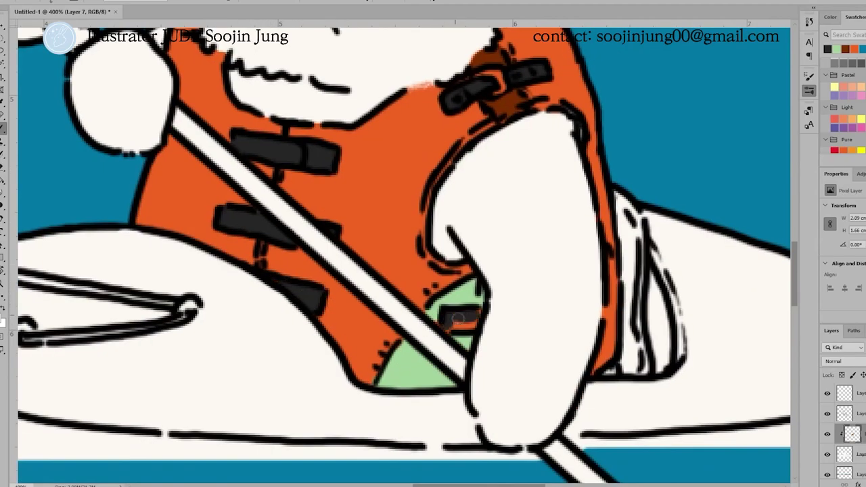
scroll(458, 318, "down", 2)
scroll(842, 102, "up", 2)
scroll(433, 203, "up", 2)
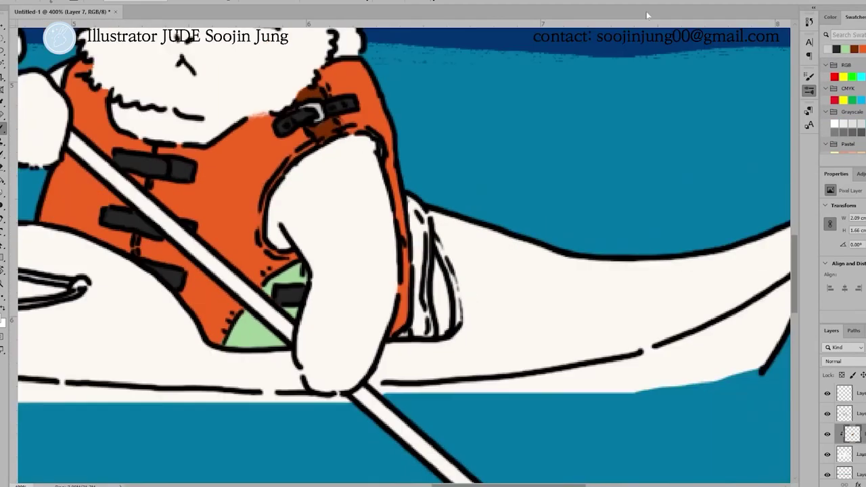
- Fill the kayak with light green on a new clipped layer and erase the green that spills onto the rabbit's arm
key("ctrl+1")
key("alt+BackSpace")
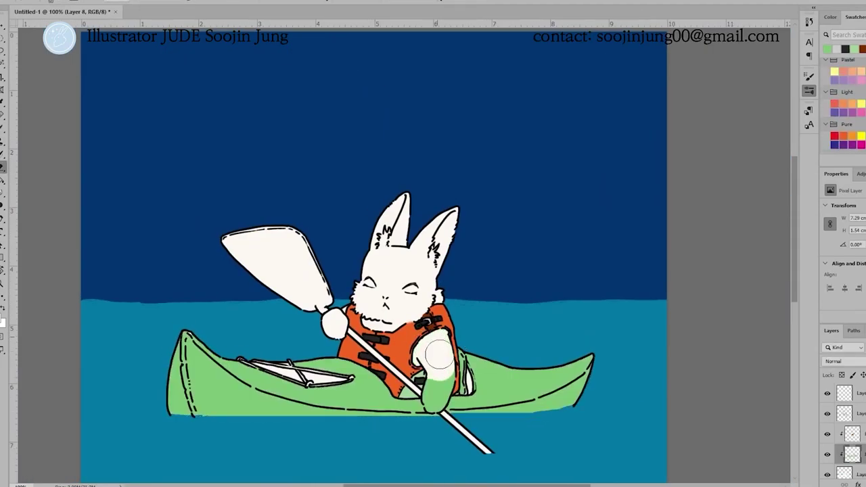
scroll(301, 398, "up", 2)
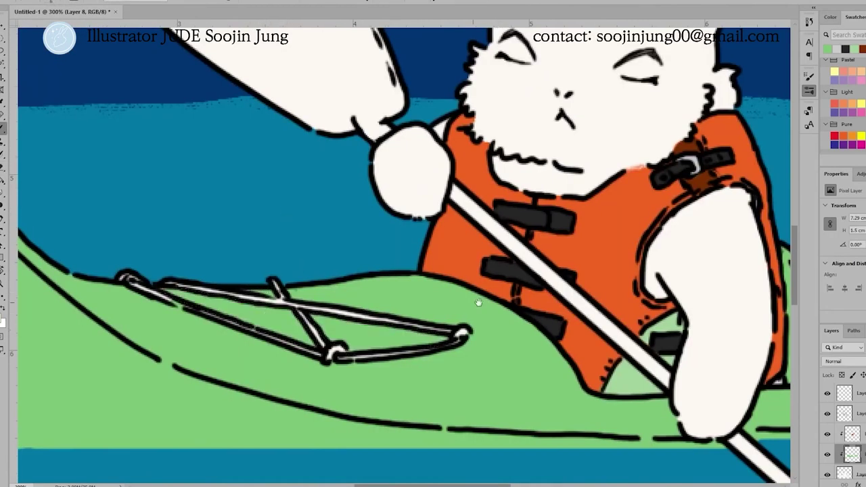
scroll(478, 302, "right", 6)
scroll(845, 102, "down", 2)
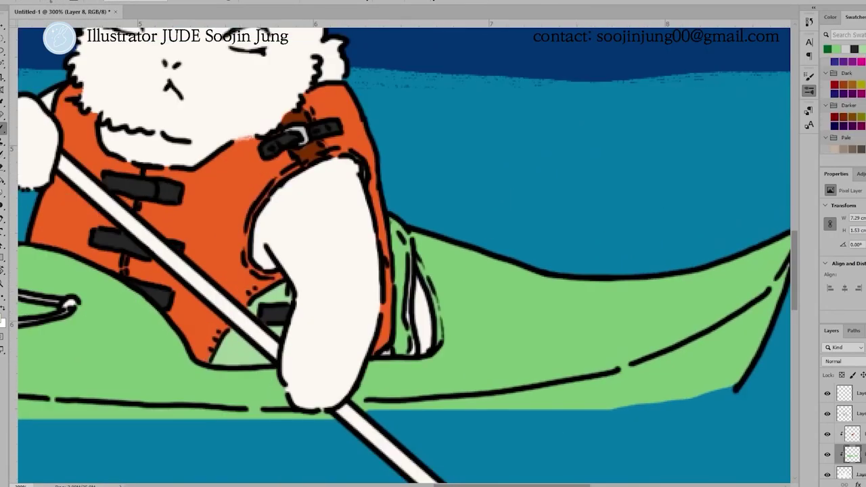
- Paint the seat's backrest dark green with a dark grey rear panel and a grey-green edge
mouse_move(398, 223)
left_mouse_down()
mouse_move(406, 345)
mouse_move(413, 263)
mouse_move(442, 322)
left_mouse_up()
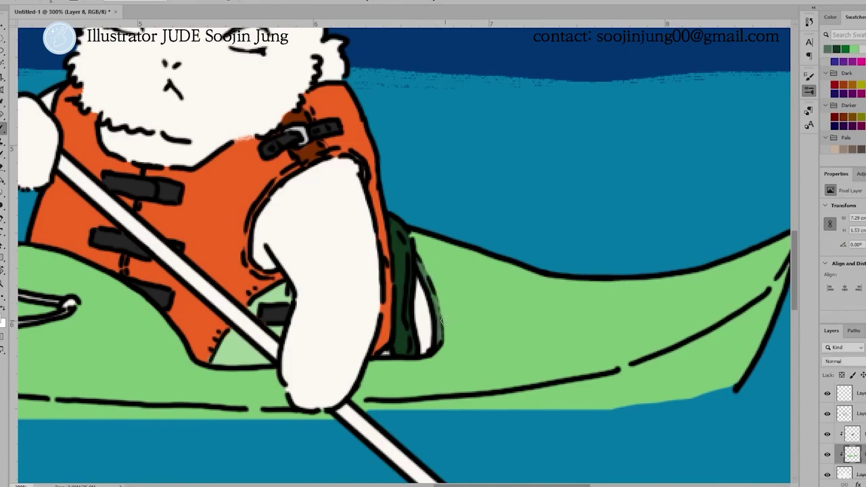
scroll(442, 322, "down", 2)
left_click_drag(376, 264, 392, 337)
- Shade the bow's front face and the hull's underside at both ends with grey-green on a new clipped layer
scroll(415, 271, "right", 5)
scroll(433, 261, "up", 2)
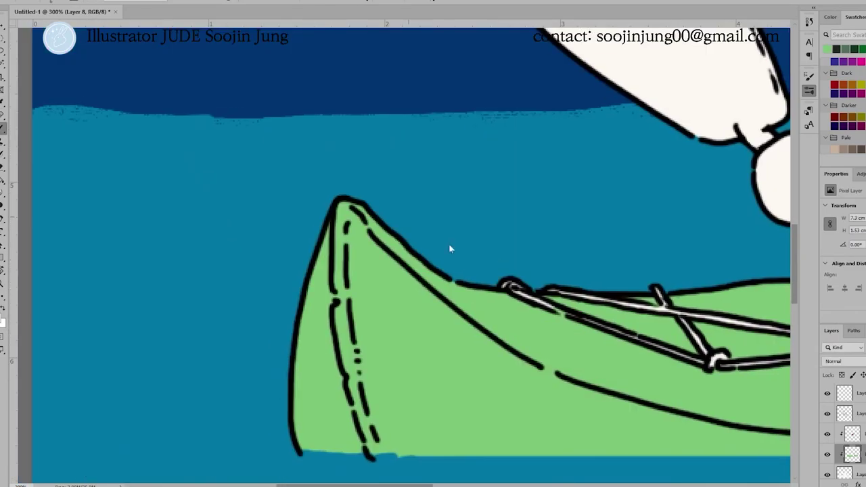
scroll(448, 249, "down", 3)
key("ctrl+shift+alt+n")
left_click_drag(223, 152, 196, 379)
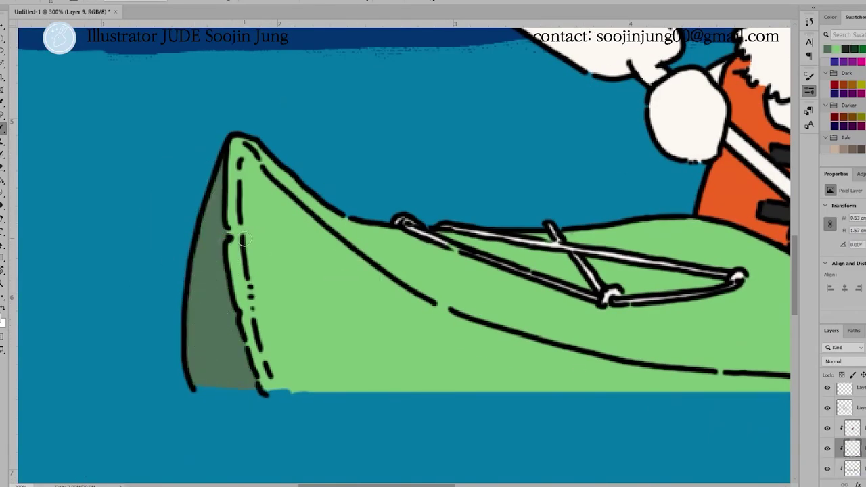
mouse_move(243, 238)
left_mouse_down()
mouse_move(309, 400)
mouse_move(280, 265)
mouse_move(522, 302)
left_mouse_up()
scroll(271, 374, "right", 10)
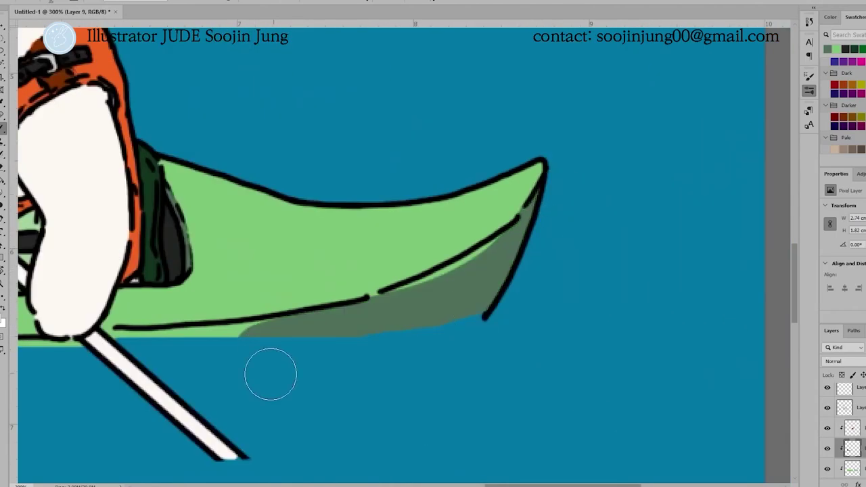
- Extend the hull shading to the middle, trim it along the rear rim line and soften its edge toward the bow
scroll(271, 374, "left", 10)
scroll(473, 271, "right", 8)
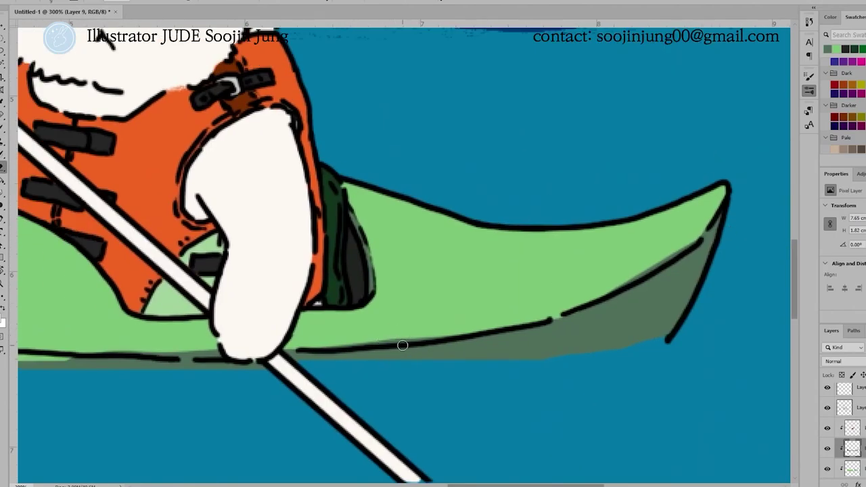
scroll(402, 345, "right", 5)
scroll(554, 345, "left", 10)
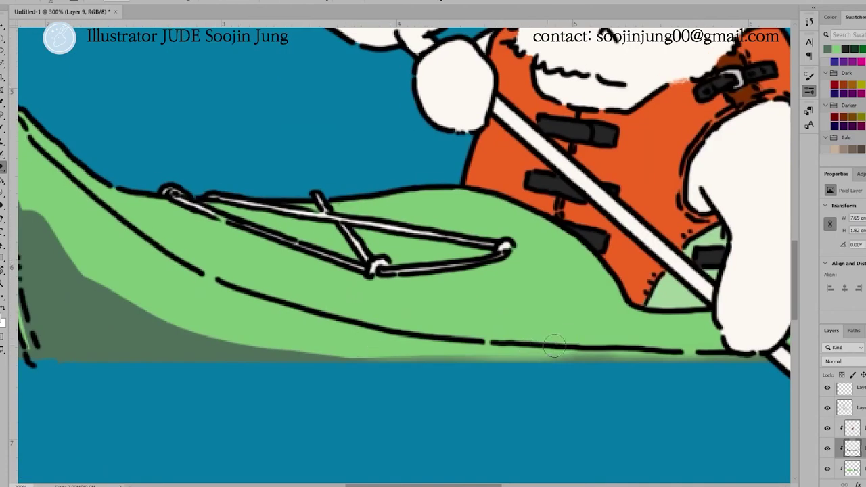
scroll(553, 346, "left", 5)
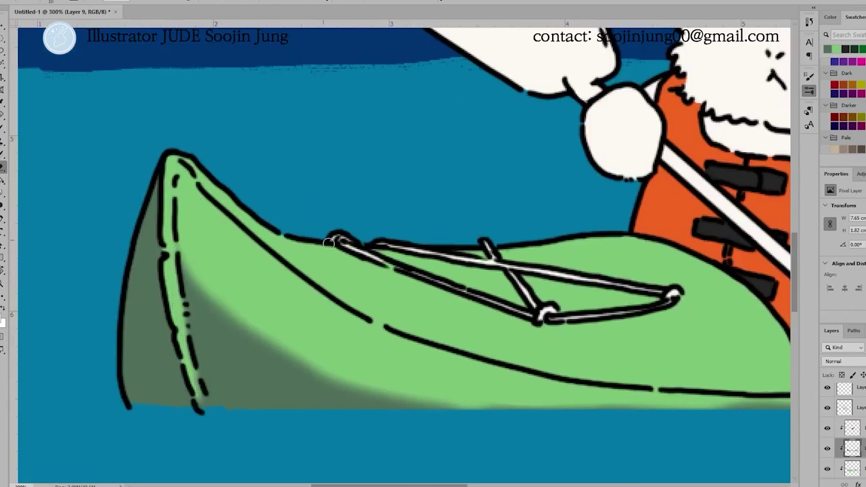
- Colour the foredeck's rope and hooks dark grey on a new clipped layer
scroll(329, 243, "right", 5)
key("alt+bracketright")
scroll(132, 284, "up", 2)
scroll(132, 285, "left", 2)
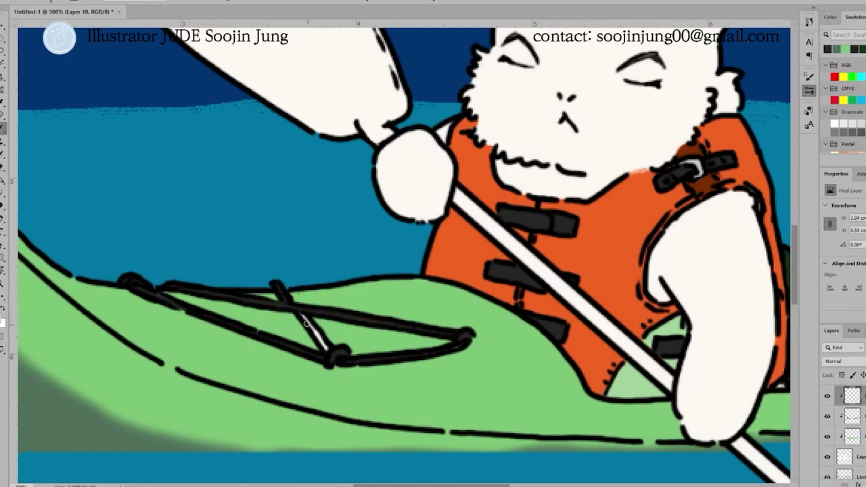
- Select the paddle shaft and fill it with dark grey on a new clipped layer
key("ctrl+minus")
key("ctrl+minus")
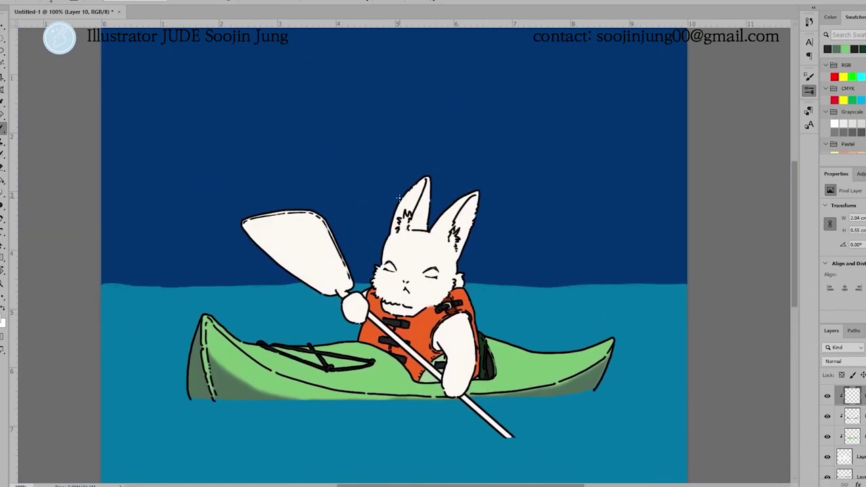
left_click_drag(472, 280, 421, 235)
key("alt+bracketleft")
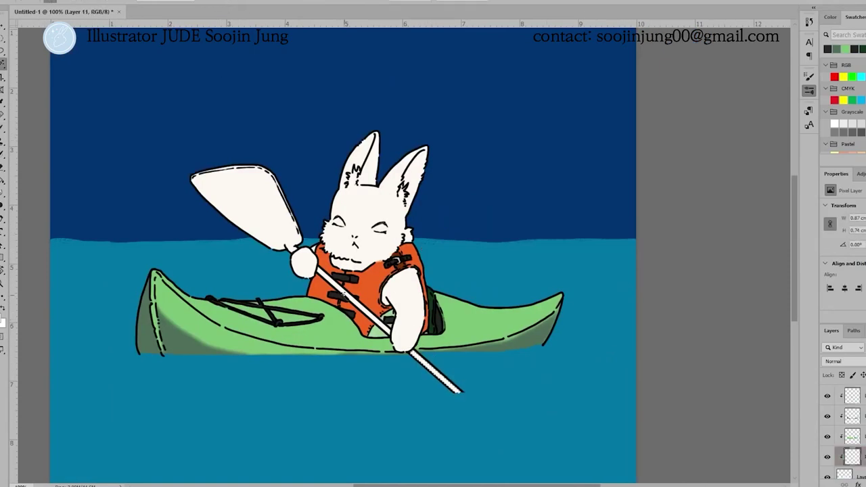
key("shift+alt+BackSpace")
- Fill the paddle blade and its neck with light peach
scroll(843, 108, "down", 3)
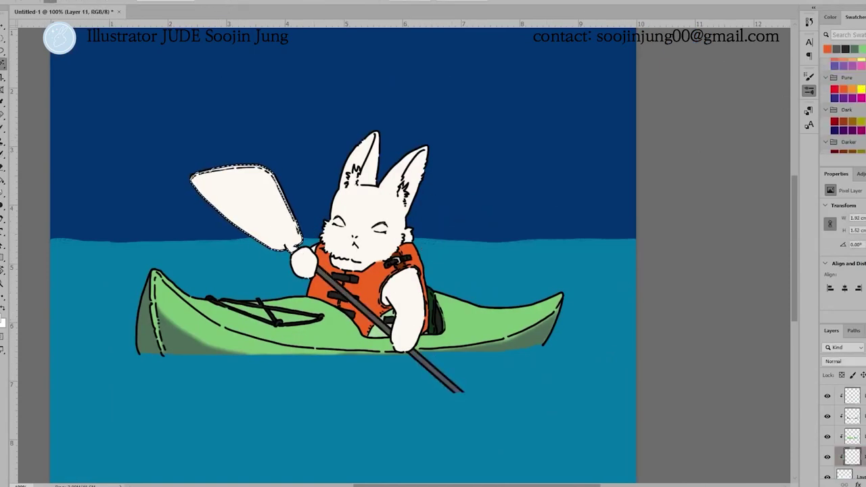
key("shift+alt+BackSpace")
key("ctrl+plus")
key("ctrl+plus")
left_click_drag(371, 226, 285, 200)
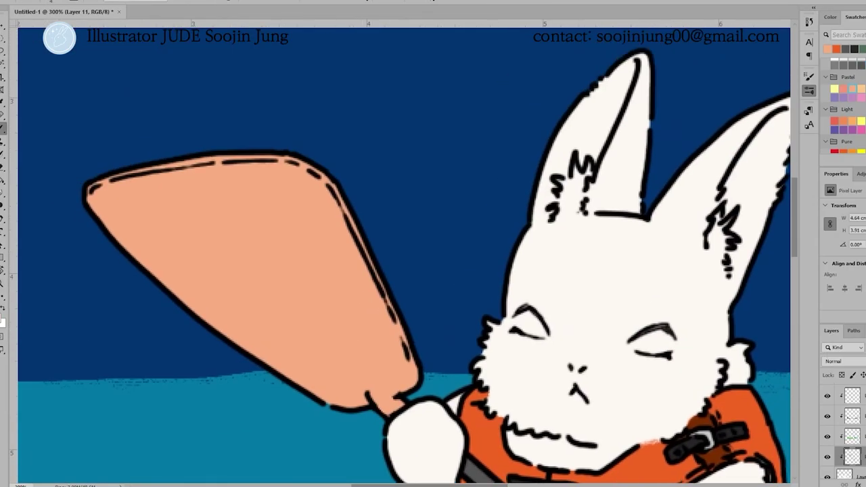
- Shade the paddle blade with brown fading into the peach near the neck, and darken the shaft with black toward its lower end
scroll(843, 109, "down", 2)
left_click(844, 109)
mouse_move(115, 203)
left_mouse_down()
mouse_move(285, 199)
mouse_move(358, 363)
mouse_move(386, 389)
mouse_move(373, 258)
left_mouse_up()
key("bracketright")
key("bracketright")
key("bracketright")
key("bracketright")
key("ctrl+minus")
key("ctrl+minus")
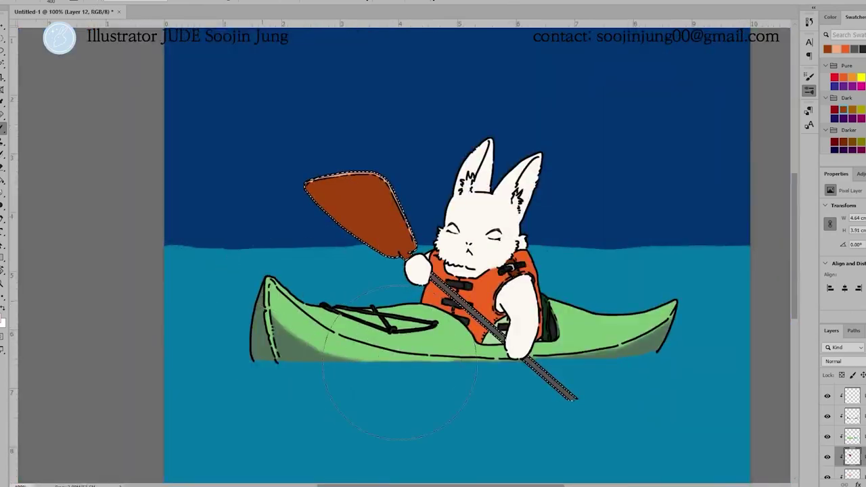
left_click_drag(413, 277, 338, 203)
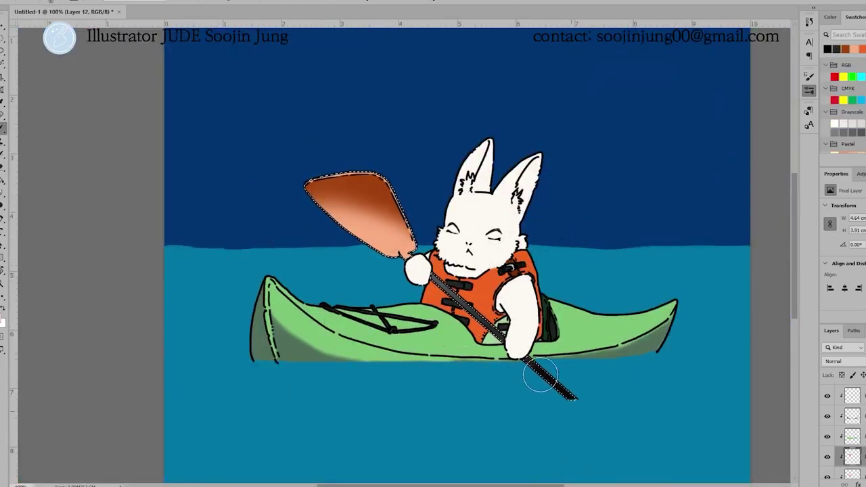
left_click_drag(532, 377, 485, 261)
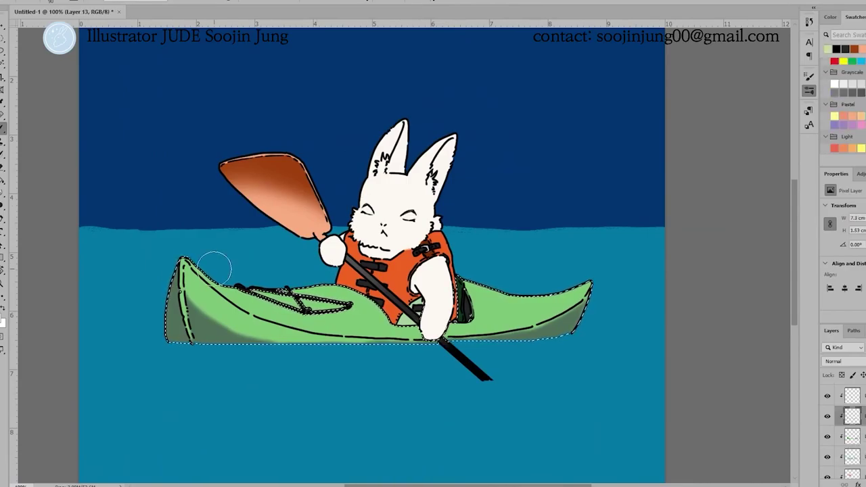
- Brush soft pale green and pale yellow highlights onto the kayak's bow, foredeck and stern
mouse_move(217, 267)
left_mouse_down()
mouse_move(149, 199)
mouse_move(500, 256)
left_mouse_up()
left_click_drag(186, 270, 338, 301)
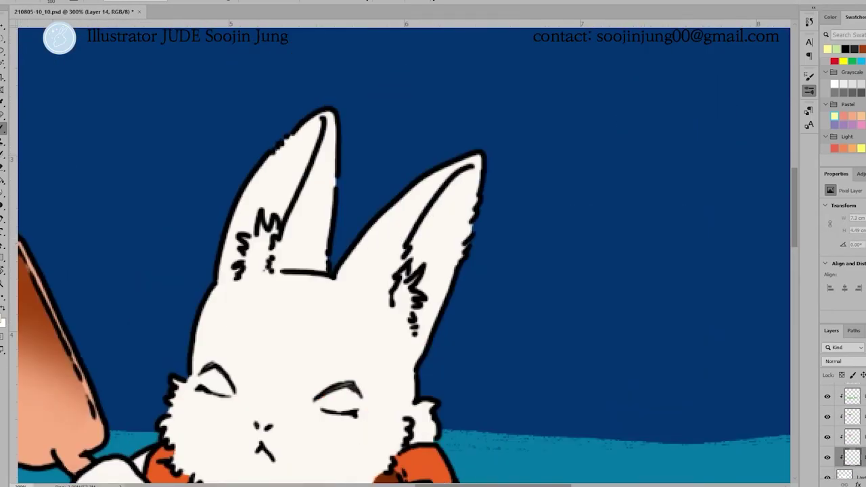
- Colour the rabbit's inner ears soft pink and shade the ear tufts and the fur under the chin with pale brown
mouse_move(433, 182)
left_mouse_down()
mouse_move(350, 199)
mouse_move(291, 224)
left_mouse_up()
mouse_move(339, 156)
left_mouse_down()
mouse_move(290, 280)
mouse_move(411, 181)
left_mouse_up()
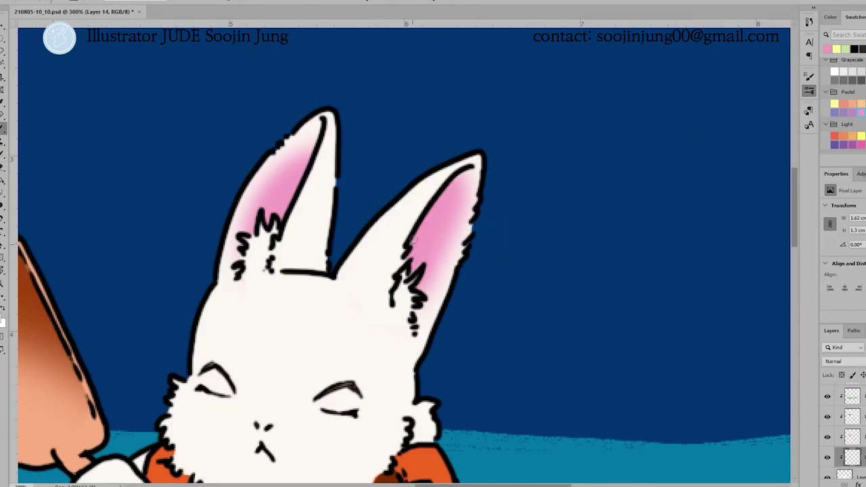
scroll(845, 102, "down", 3)
left_click(851, 149)
left_click_drag(257, 243, 261, 272)
left_click_drag(400, 279, 403, 312)
scroll(274, 329, "down", 5)
scroll(274, 330, "up", 3)
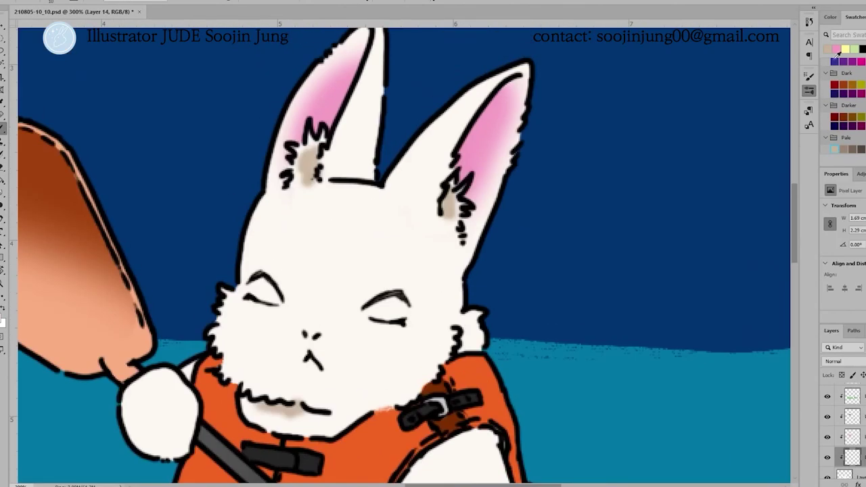
- Add a pale pink blush around the nose and over the ear tufts, erasing the colour that spills onto the head
left_click_drag(302, 325, 332, 338)
left_click_drag(433, 203, 426, 217)
mouse_move(318, 162)
left_mouse_down()
mouse_move(392, 142)
mouse_move(327, 157)
mouse_move(349, 189)
left_mouse_up()
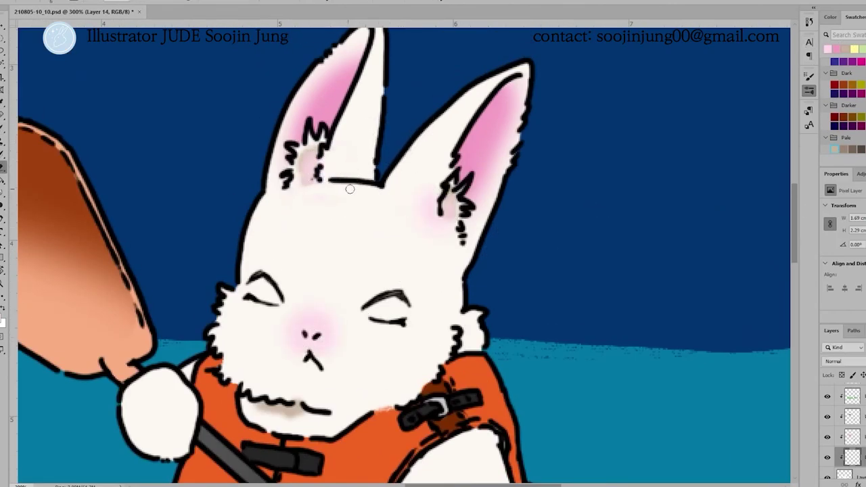
- Paint both eyes purple with dark purple upper halves and add a small pale yellow highlight to each
scroll(846, 102, "up", 2)
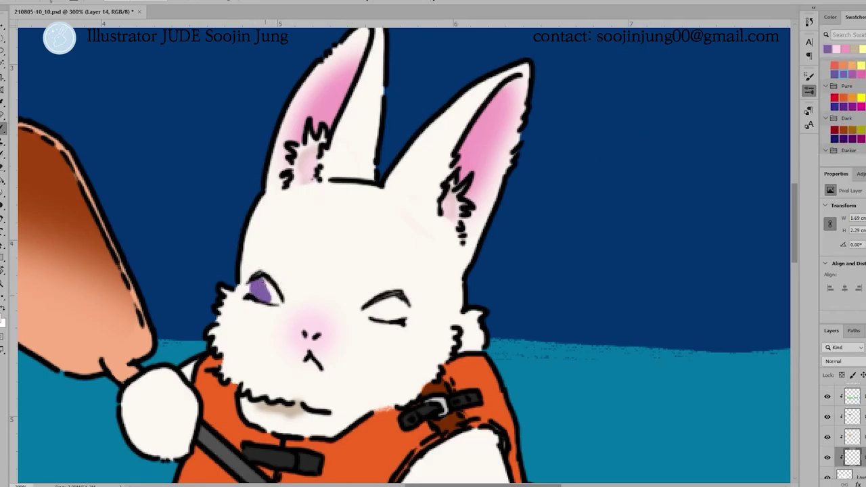
left_click_drag(260, 288, 277, 297)
left_click_drag(366, 308, 406, 310)
scroll(845, 126, "down", 2)
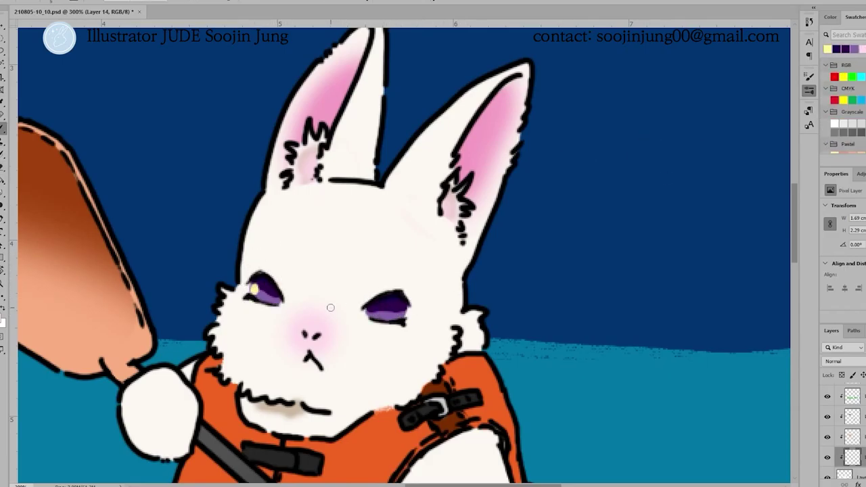
left_click_drag(474, 271, 516, 206)
key("ctrl+shift+alt+n")
left_click(314, 233)
left_click(440, 249)
- Recolour the nose and mouth lines dark red and the ear tuft and chin fur lines grey-brown on clipped layers
scroll(844, 101, "down", 2)
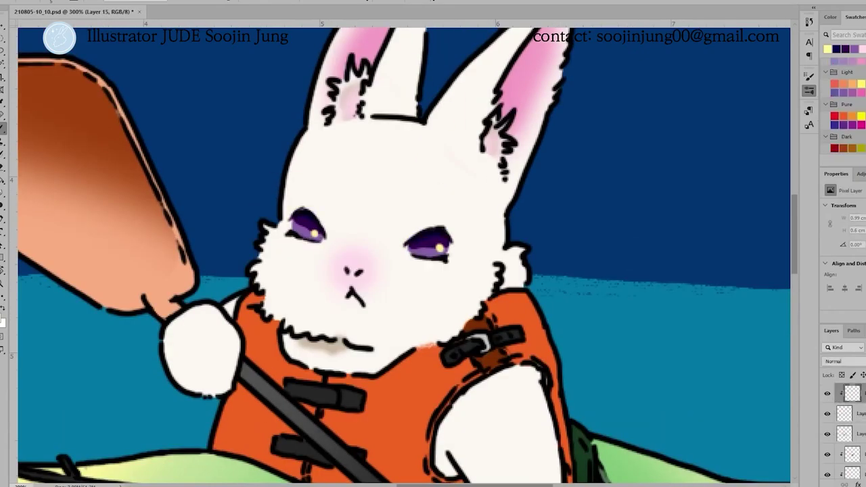
key("ctrl+alt+g")
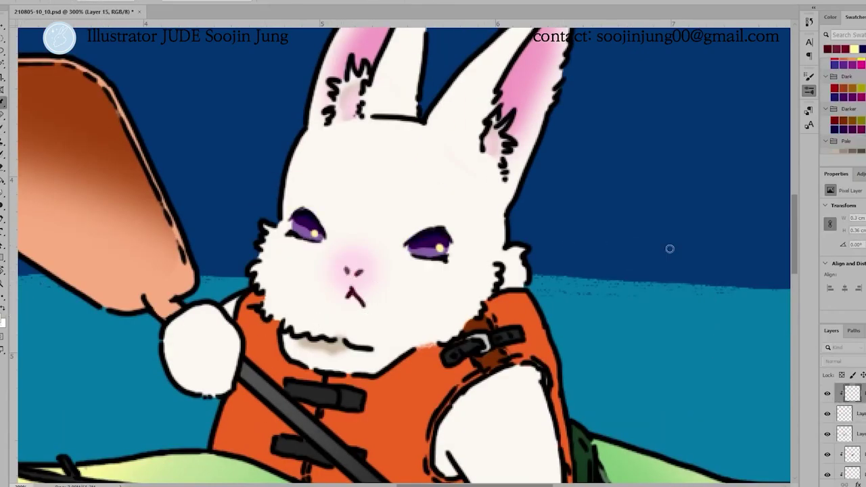
left_click(852, 434)
left_click_drag(501, 111, 506, 176)
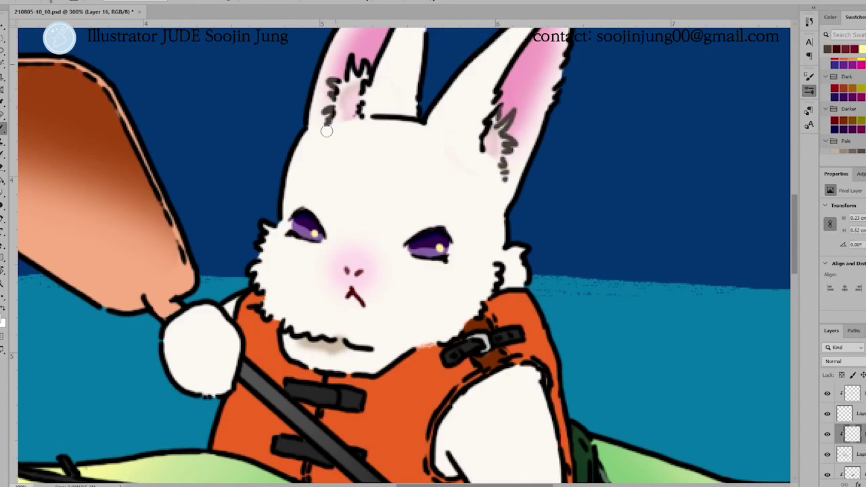
left_click_drag(359, 61, 328, 126)
left_click_drag(284, 325, 374, 348)
- Recolour the life vest's inner seam and stitching lines dark red
key("h")
mouse_move(462, 225)
left_mouse_down()
mouse_move(433, 379)
mouse_move(379, 257)
mouse_move(203, 217)
mouse_move(340, 281)
mouse_move(394, 403)
left_mouse_up()
mouse_move(394, 403)
left_mouse_down()
mouse_move(258, 42)
mouse_move(292, 69)
left_mouse_up()
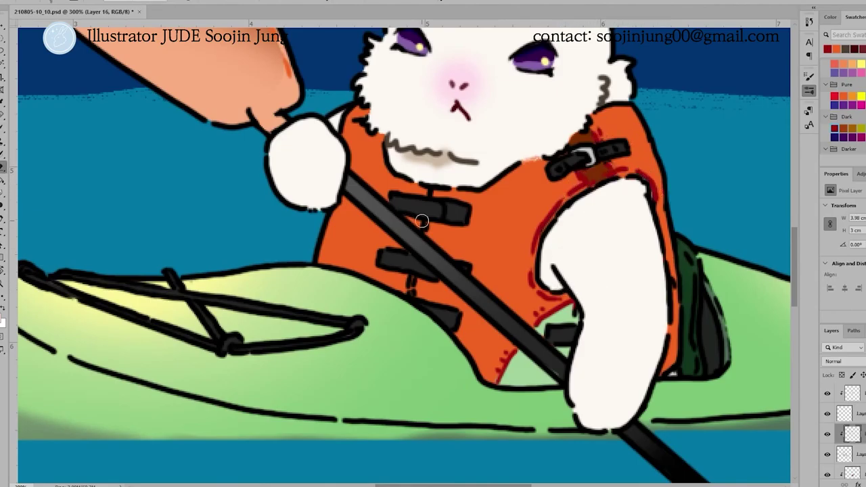
mouse_move(421, 221)
left_mouse_down()
mouse_move(410, 325)
mouse_move(665, 201)
left_mouse_up()
- Recolour the kayak's inner rim and bow contour lines dark green
left_click_drag(105, 257, 117, 308)
left_click_drag(108, 170, 500, 389)
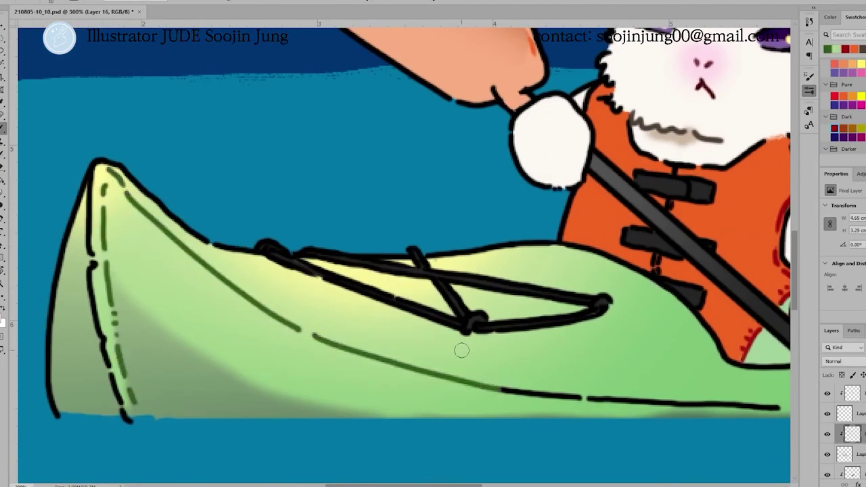
scroll(461, 349, "right", 5)
scroll(594, 319, "right", 5)
- On a new layer above the sea, draw long white ripple lines across the foreground water and connect them into a net
key("ctrl+0")
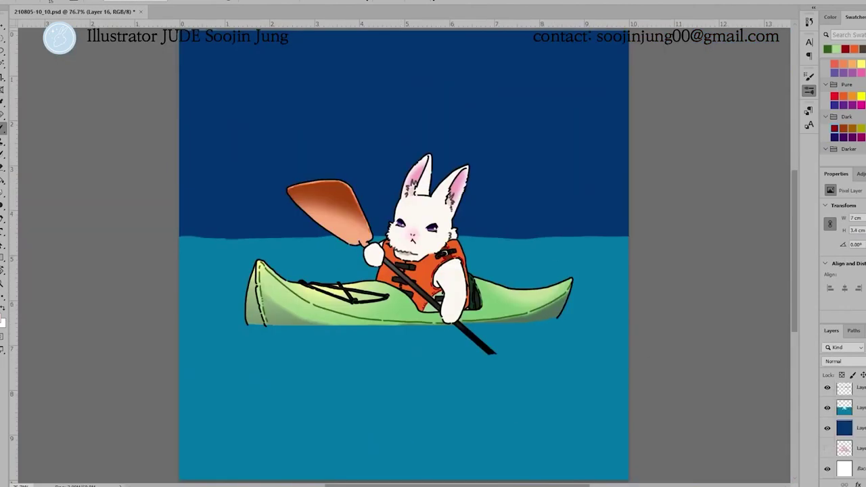
key("ctrl+shift+alt+n")
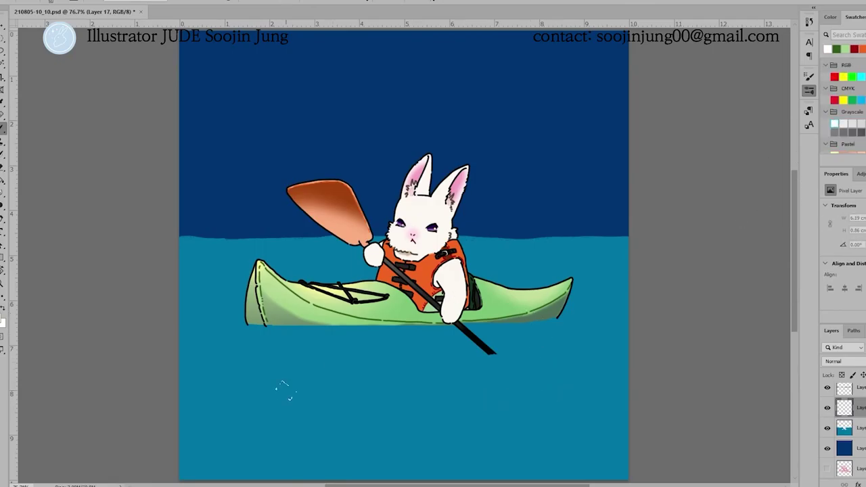
left_click_drag(178, 372, 629, 372)
left_click_drag(179, 348, 629, 331)
left_click_drag(324, 365, 446, 392)
left_click_drag(440, 370, 508, 372)
left_click_drag(460, 400, 630, 423)
left_click_drag(534, 480, 464, 403)
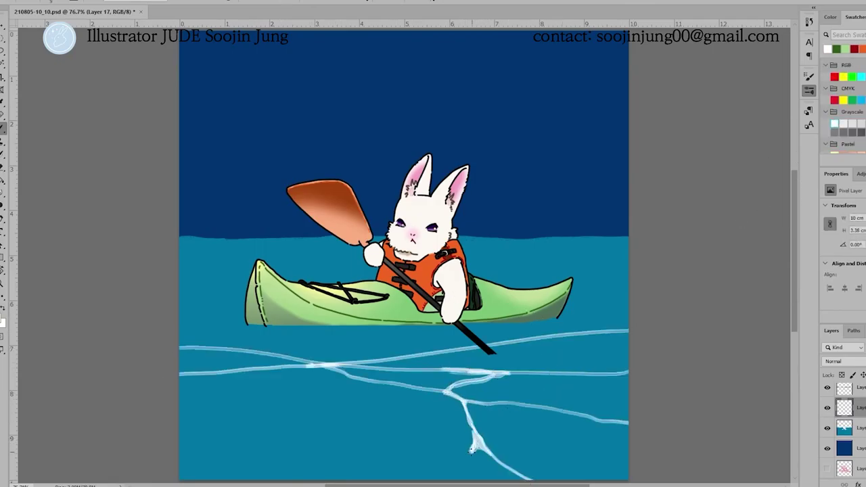
mouse_move(471, 450)
left_mouse_down()
mouse_move(410, 470)
mouse_move(184, 412)
left_mouse_up()
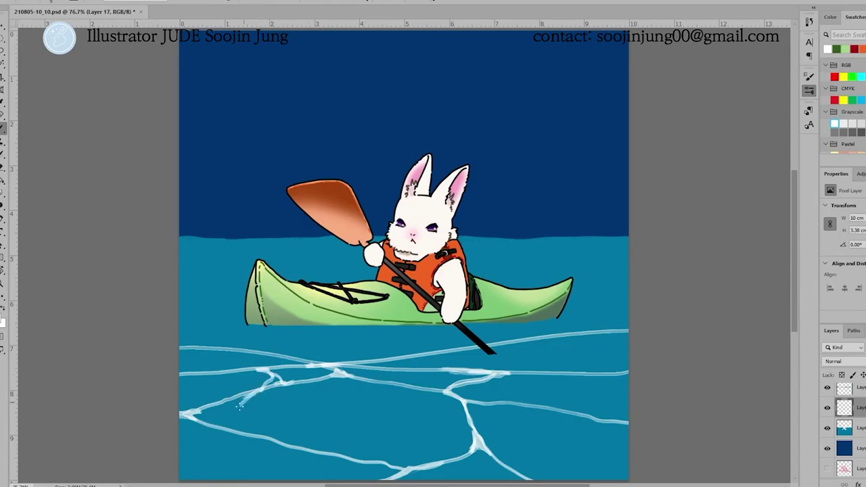
mouse_move(238, 406)
left_mouse_down()
mouse_move(256, 429)
mouse_move(455, 402)
left_mouse_up()
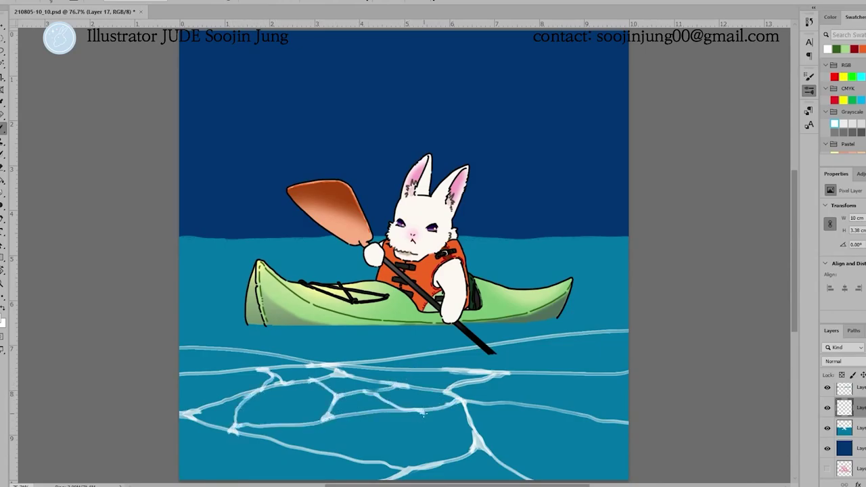
- Extend the white ripple net over the rest of the foreground water, up to the hull and both canvas edges
scroll(344, 322, "down", 3)
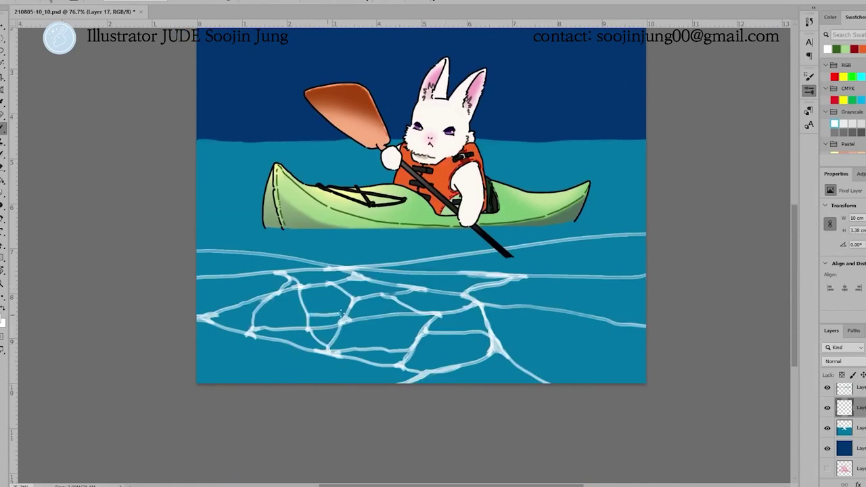
left_click_drag(296, 348, 216, 384)
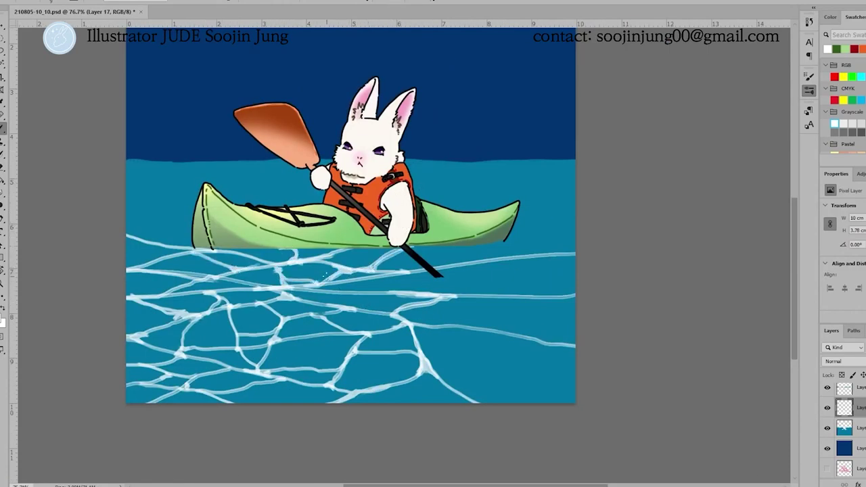
left_click_drag(325, 274, 269, 297)
mouse_move(447, 279)
left_mouse_down()
mouse_move(487, 252)
mouse_move(456, 339)
left_mouse_up()
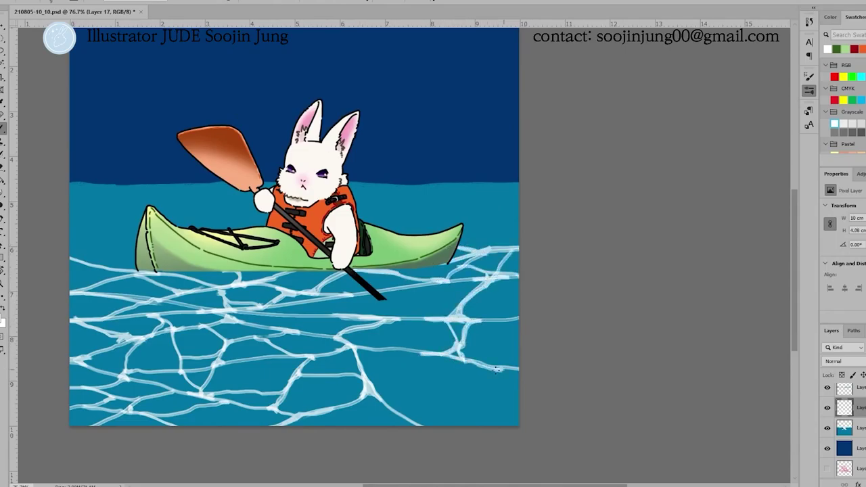
left_click_drag(497, 369, 376, 410)
left_click_drag(428, 425, 536, 383)
mouse_move(442, 355)
left_mouse_down()
mouse_move(406, 318)
mouse_move(369, 303)
left_mouse_up()
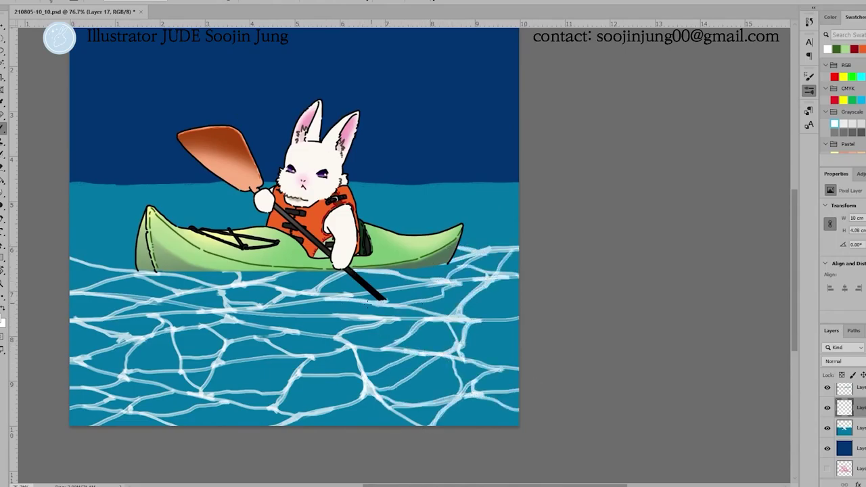
- Duplicate the ripple layer, move the copy up behind the kayak and clip the ripples to the sea layer
key("ctrl+j")
left_click_drag(531, 233, 530, 136)
key("Return")
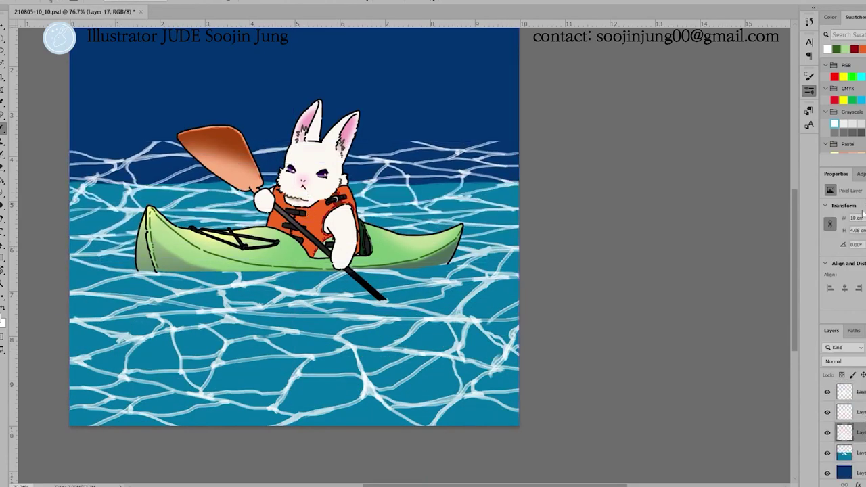
key("ctrl+alt+g")
scroll(794, 196, "up", 2)
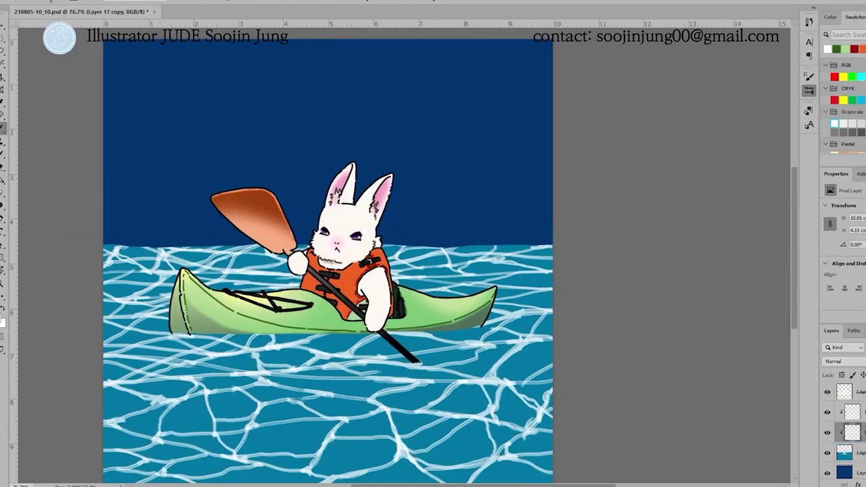
- Brush soft dark blue shadows over the water on a new layer clipped to the sea
key("ctrl+shift+alt+n")
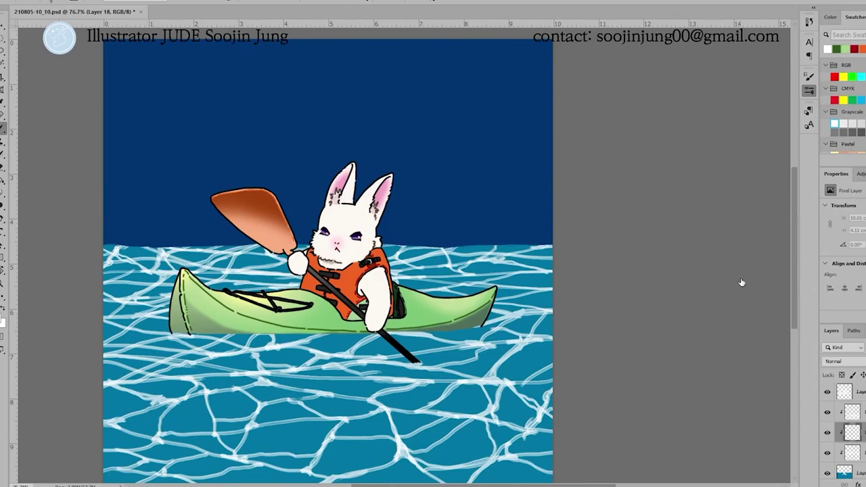
left_click_drag(741, 282, 753, 187)
mouse_move(527, 365)
left_mouse_down()
mouse_move(256, 332)
mouse_move(602, 184)
mouse_move(596, 217)
left_mouse_up()
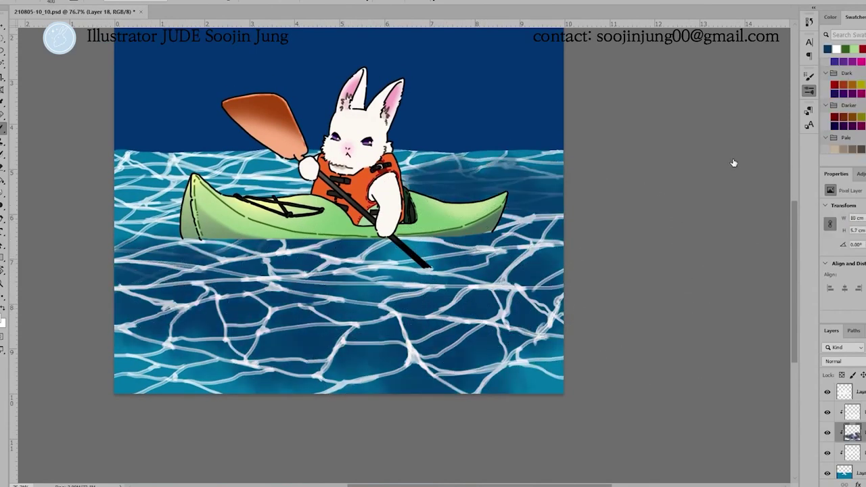
- Brush translucent teal and brighter blue over the water and ripples on a new layer, fading some of the ripple lines
key("ctrl+shift+alt+e")
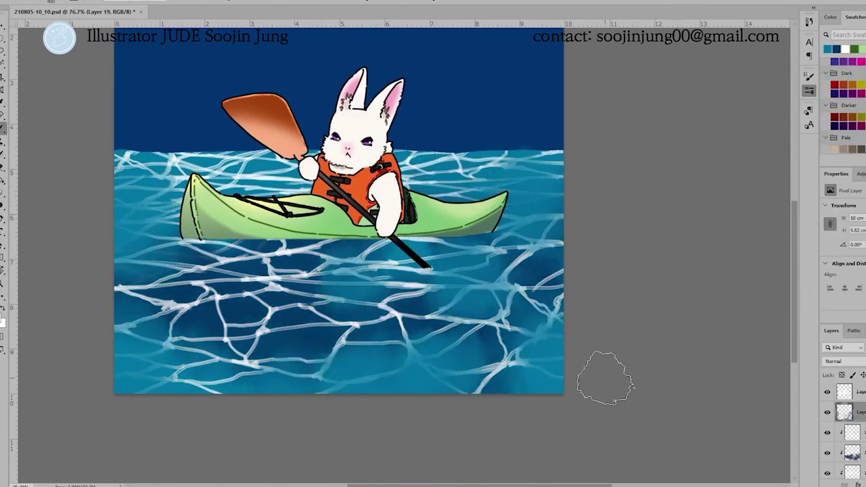
left_click_drag(251, 297, 355, 247)
left_click_drag(191, 187, 121, 119)
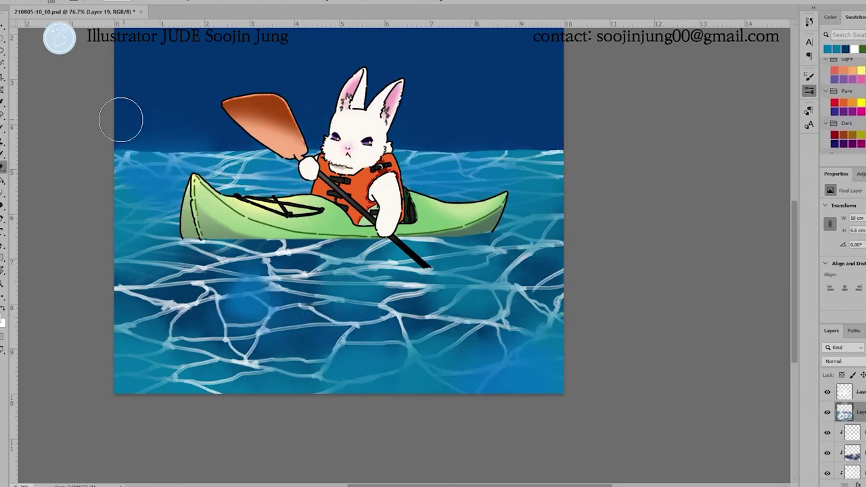
- On another new layer, draw crisp white ripple lines crossing the foreground water
key("ctrl+shift+alt+n")
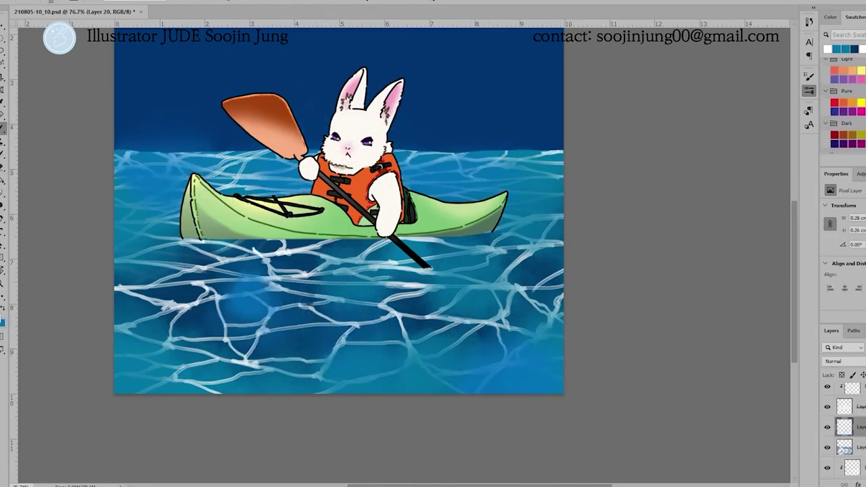
left_click_drag(187, 395, 564, 275)
mouse_move(114, 368)
left_mouse_down()
mouse_move(279, 358)
mouse_move(564, 211)
left_mouse_up()
left_click_drag(114, 241, 422, 316)
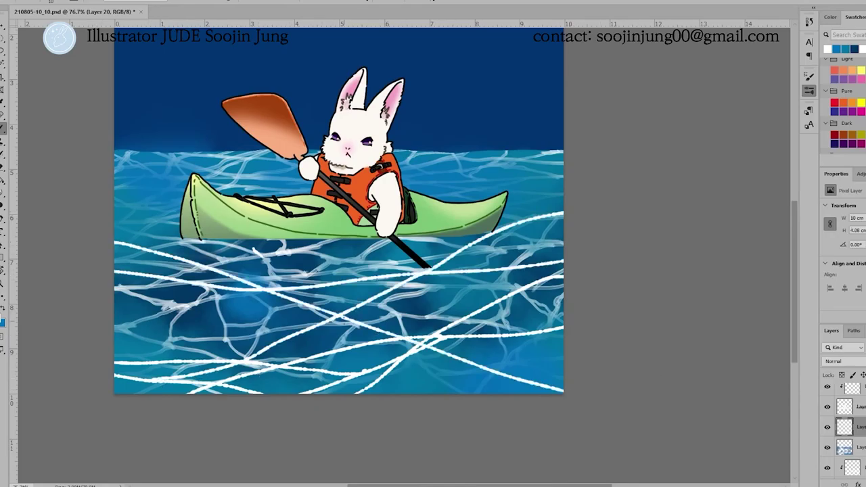
left_click_drag(113, 349, 303, 299)
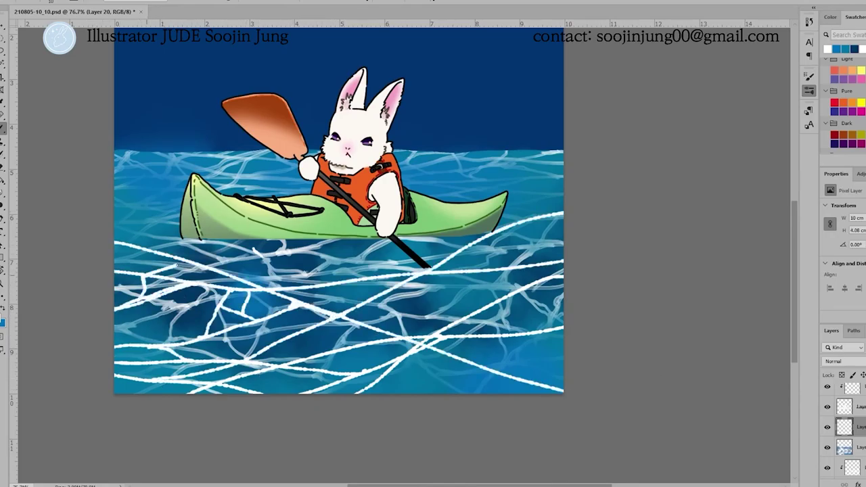
- Draw nearly horizontal white ripple lines across the water behind the kayak up to the horizon
left_click_drag(564, 172, 113, 258)
mouse_move(313, 180)
left_mouse_down()
mouse_move(113, 184)
mouse_move(564, 178)
left_mouse_up()
left_click_drag(113, 218, 180, 214)
left_click_drag(114, 161, 564, 144)
- Fill the foreground water with a denser web of crossing and connecting white ripple lines
left_click_drag(255, 241, 564, 334)
left_click_drag(565, 280, 364, 325)
left_click_drag(366, 326, 264, 370)
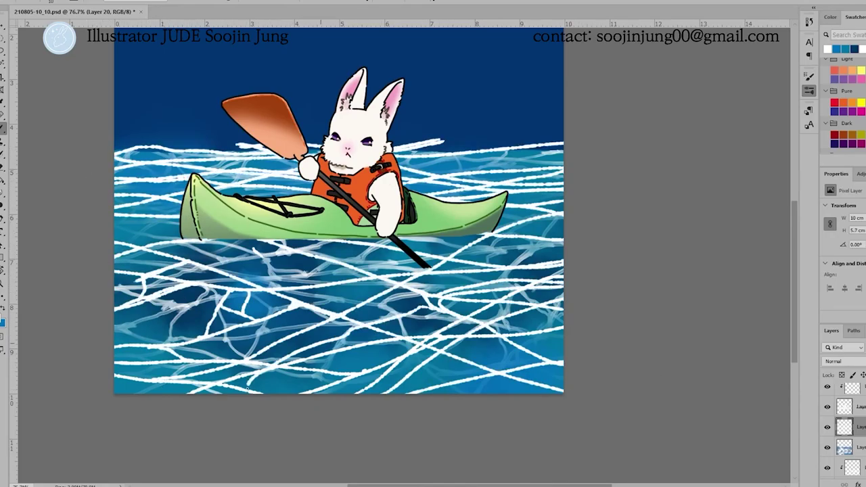
left_click_drag(376, 393, 443, 310)
left_click_drag(359, 345, 209, 325)
left_click_drag(113, 335, 326, 291)
left_click_drag(185, 275, 389, 240)
left_click_drag(114, 261, 372, 246)
left_click_drag(398, 254, 564, 216)
left_click_drag(565, 345, 504, 340)
left_click_drag(462, 341, 434, 394)
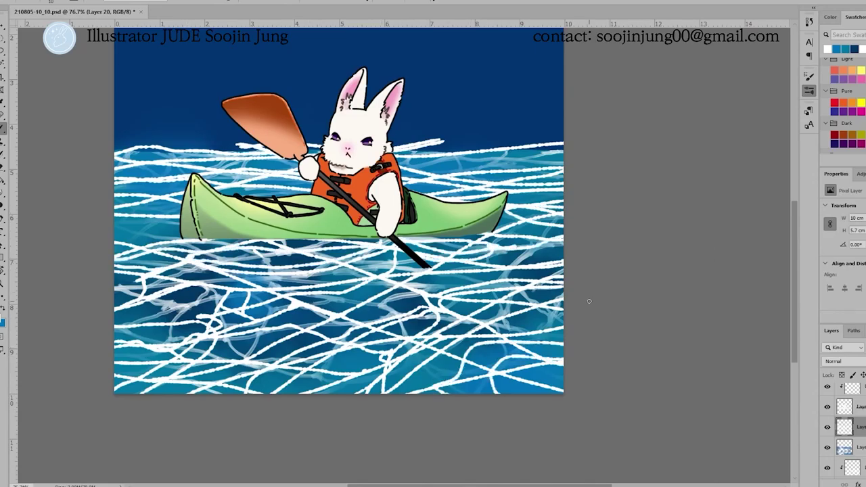
- Remove the ripple strokes above the horizon and make the new ripple lines semi-transparent
left_click_drag(416, 144, 549, 122)
left_click_drag(113, 257, 279, 245)
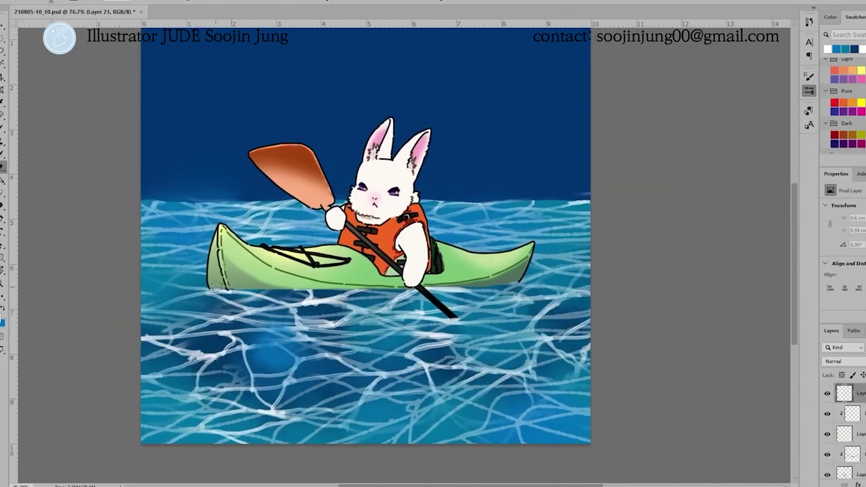
- Paint soft white foam along the kayak's waterline and around the submerged end of the paddle
key("b")
left_click_drag(228, 290, 125, 292)
mouse_move(269, 291)
left_mouse_down()
mouse_move(467, 290)
mouse_move(574, 274)
left_mouse_up()
left_click_drag(161, 281, 319, 304)
left_click_drag(428, 321, 525, 304)
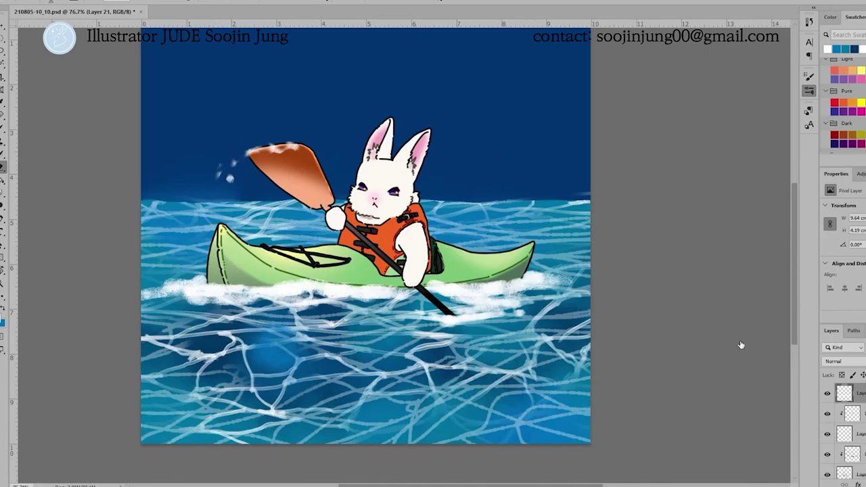
- Spatter fine white droplets around the raised paddle blade, along the kayak's hull and across the surrounding water
left_click_drag(284, 146, 193, 186)
mouse_move(251, 210)
left_mouse_down()
mouse_move(358, 301)
mouse_move(450, 277)
left_mouse_up()
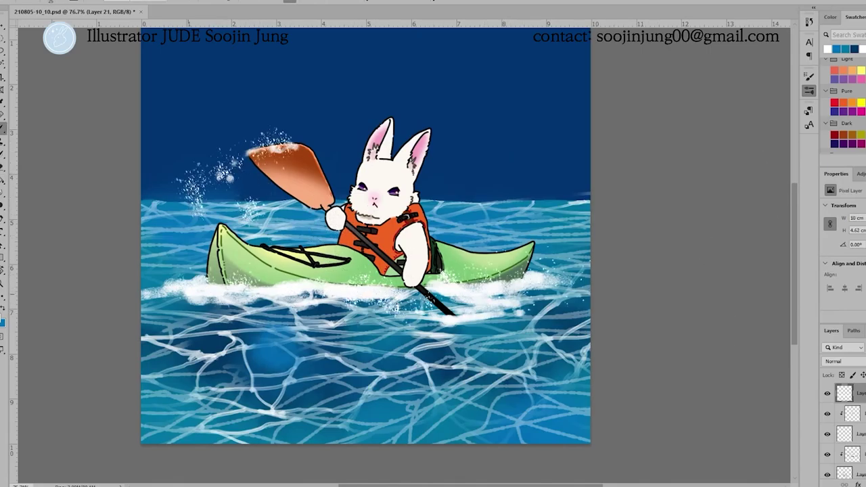
left_click_drag(467, 329, 325, 338)
left_click_drag(582, 281, 331, 429)
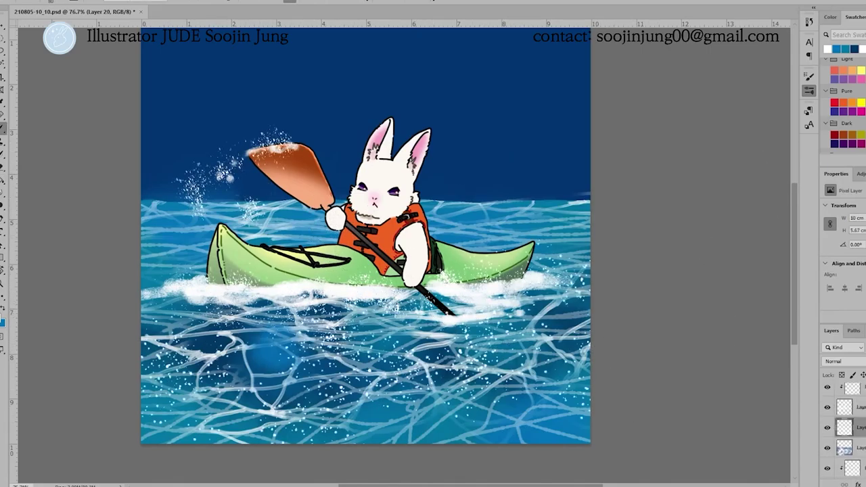
mouse_move(186, 253)
left_mouse_down()
mouse_move(161, 227)
mouse_move(155, 271)
left_mouse_up()
left_click_drag(366, 244, 388, 318)
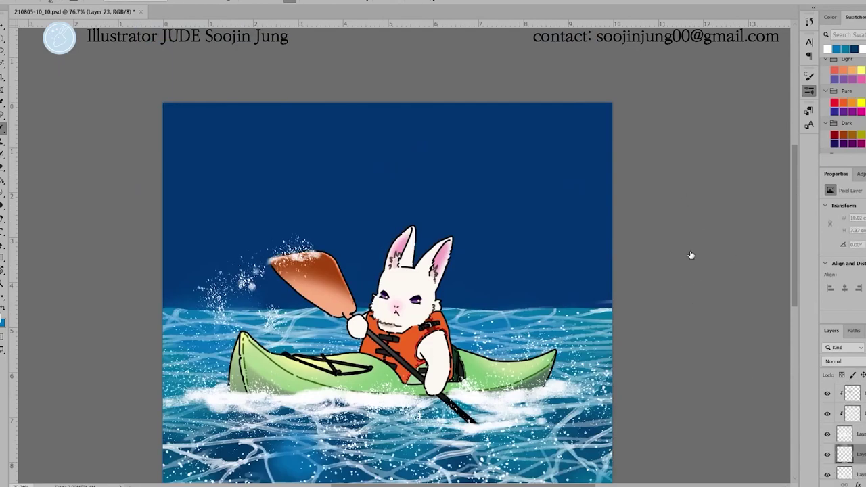
- Break up the hard horizon with soft blue strokes and paint large pale clouds across the sky on a new layer
mouse_move(609, 302)
left_mouse_down()
mouse_move(460, 303)
mouse_move(196, 339)
mouse_move(453, 298)
mouse_move(609, 301)
left_mouse_up()
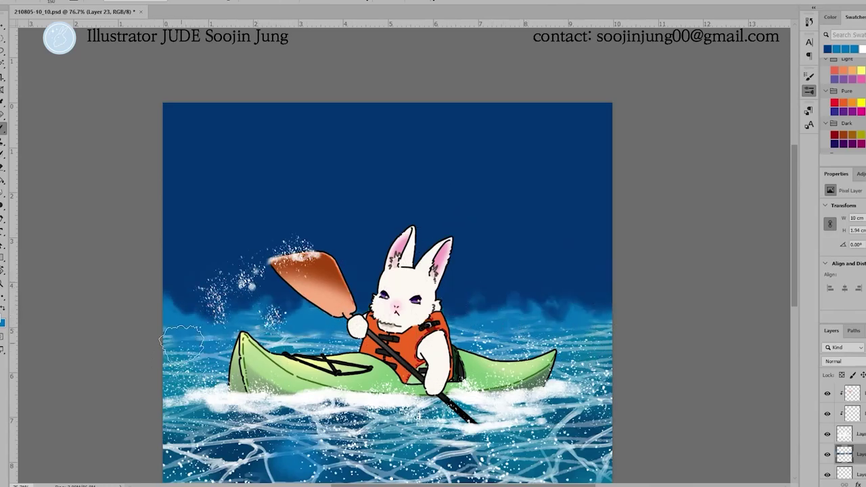
key("ctrl+shift+alt+n")
key("ctrl+minus")
left_click_drag(264, 142, 224, 236)
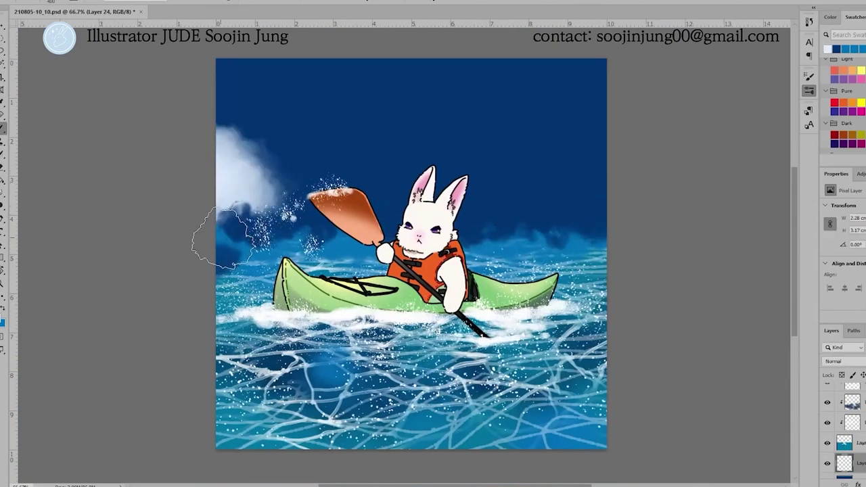
mouse_move(521, 197)
left_mouse_down()
mouse_move(582, 135)
mouse_move(541, 190)
left_mouse_up()
mouse_move(291, 75)
left_mouse_down()
mouse_move(318, 115)
mouse_move(299, 109)
mouse_move(448, 86)
mouse_move(521, 108)
left_mouse_up()
- On further new layers, add blue-grey clouds across the upper sky and white spray along the horizon
key("ctrl+shift+alt+n")
mouse_move(338, 81)
left_mouse_down()
mouse_move(367, 142)
mouse_move(487, 156)
mouse_move(582, 81)
left_mouse_up()
key("ctrl+shift+alt+n")
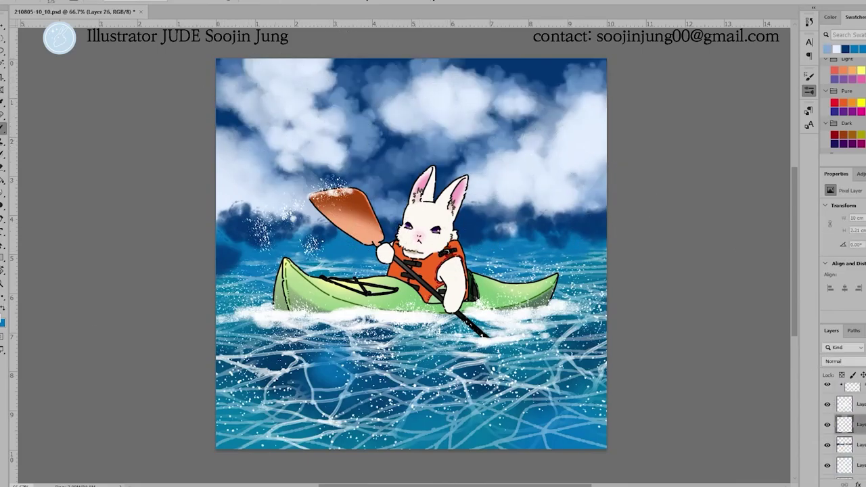
mouse_move(584, 216)
left_mouse_down()
mouse_move(271, 216)
mouse_move(332, 223)
left_mouse_up()
- Apply pale yellow on a new top layer over the picture and set its blend mode to Screen
key("ctrl+shift+alt+n")
key("ctrl+minus")
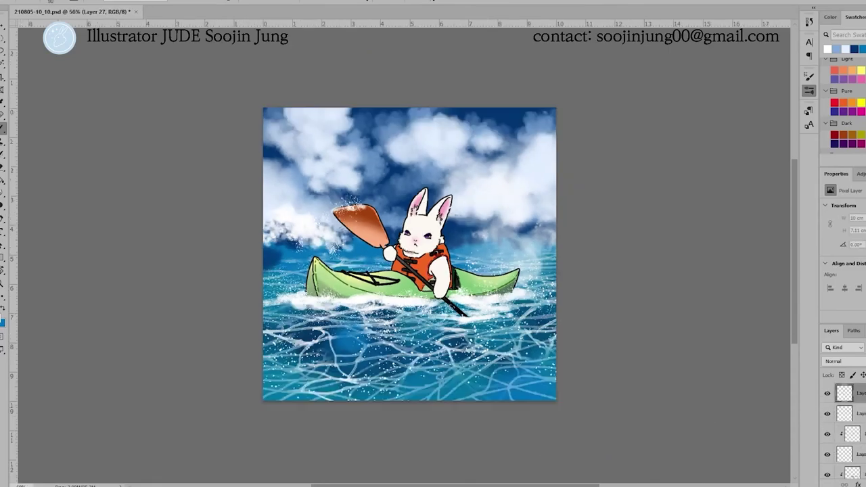
key("ctrl+minus")
key("alt+BackSpace")
key("shift+plus")
key("shift+plus")
key("shift+plus")
key("shift+plus")
key("shift+plus")
key("shift+plus")
key("shift+plus")
key("shift+plus")
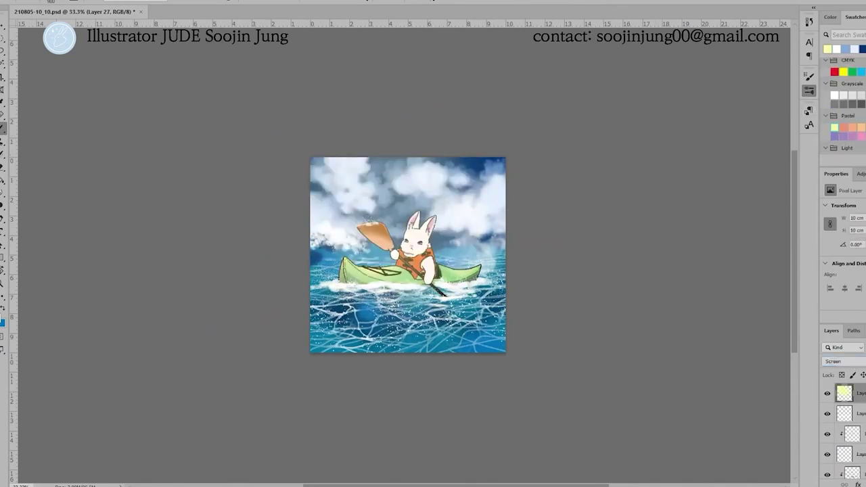
- Tint the sea bright cyan on another new layer and set its blend mode to Overlay
key("ctrl+shift+alt+n")
key("alt+BackSpace")
key("shift+plus")
key("shift+plus")
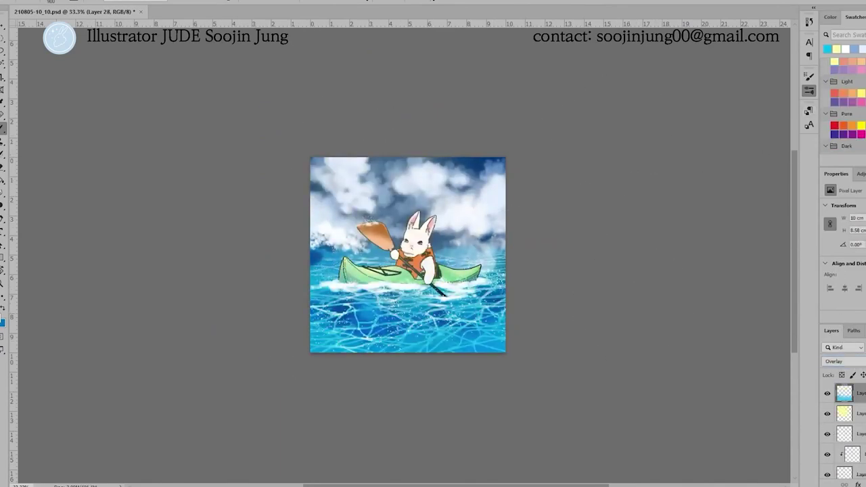
key("shift+plus")
- Add an empty layer above the cyan overlay layer for more colour adjustments
key("ctrl+shift+alt+n")
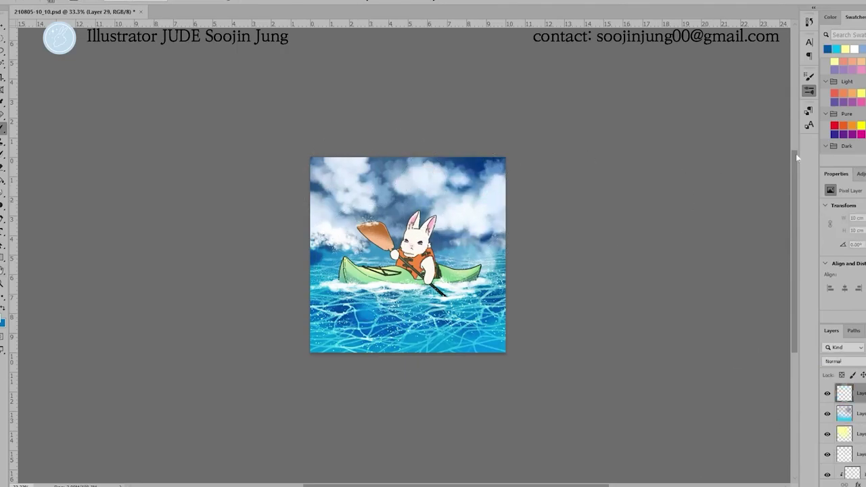